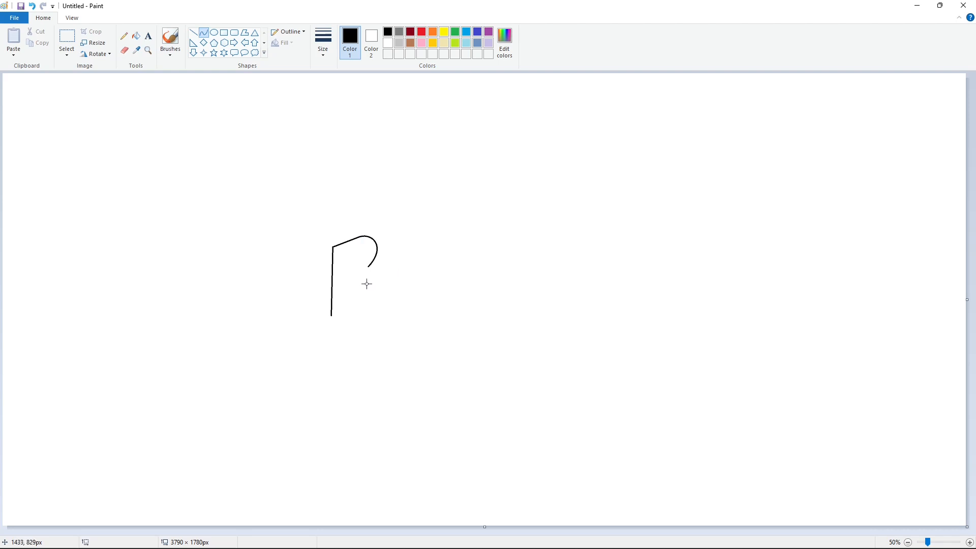
Complete the outer outline of the letter B with a rounded lower bowl and a straight slanted base line
drag(367, 267, 364, 302)
drag(374, 275, 381, 269)
drag(387, 285, 388, 289)
click(193, 32)
drag(331, 316, 364, 302)
click(382, 272)
Draw the two D-shaped counters inside the B and fill the letter's body with black
drag(349, 250, 348, 301)
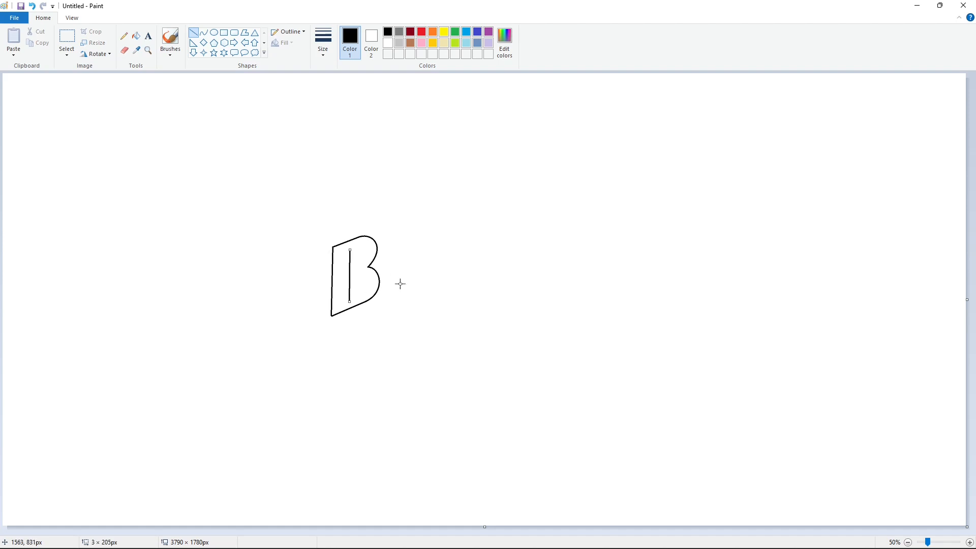
click(401, 282)
click(204, 32)
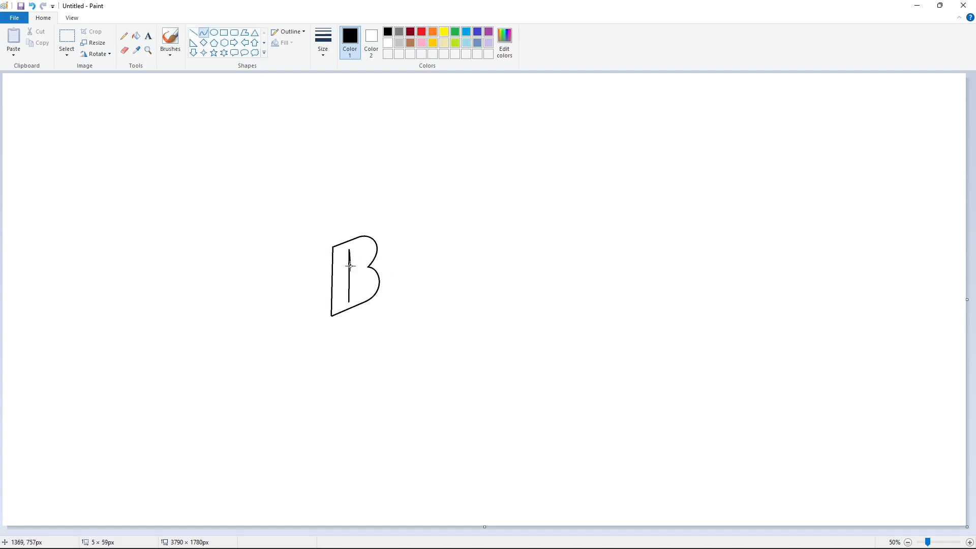
drag(348, 258, 364, 247)
mouse_move(365, 256)
mouse_down()
mouse_move(349, 295)
mouse_move(367, 270)
mouse_up()
click(387, 266)
drag(368, 282, 366, 293)
click(420, 282)
click(136, 35)
click(337, 255)
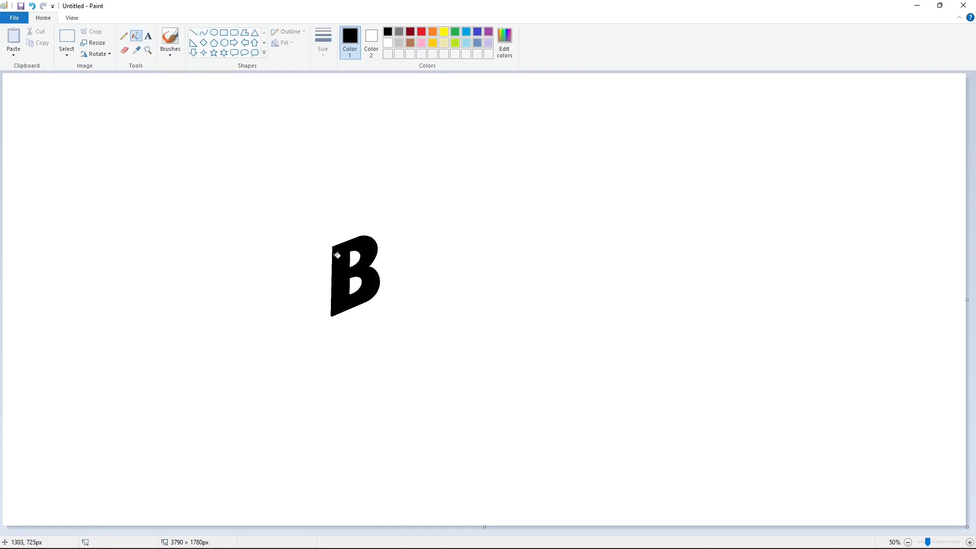
Draw a gently arched brown guide curve from below the B rising toward the upper right
click(204, 33)
click(477, 32)
click(410, 43)
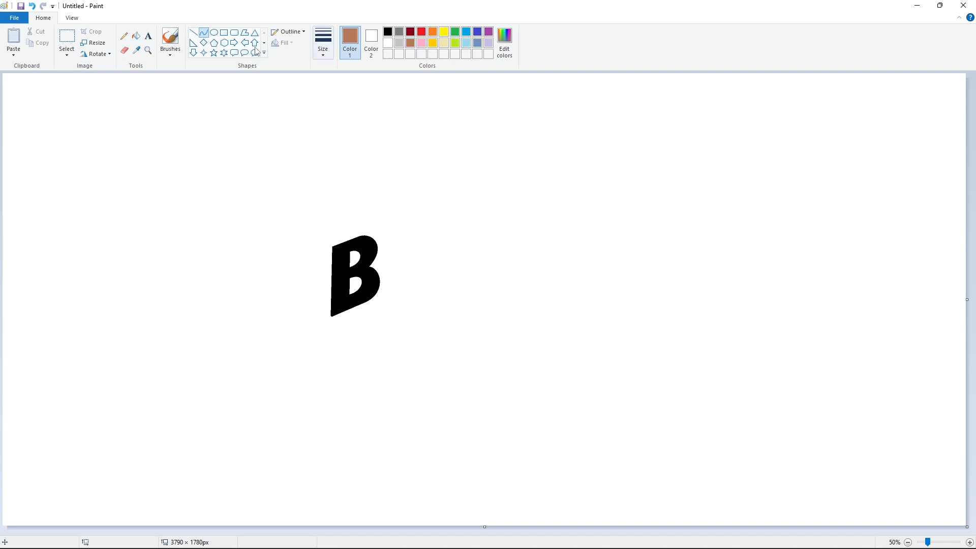
drag(327, 325, 645, 232)
drag(486, 283, 554, 242)
Draw the outer left side, rounded lower-left bottom and start of the top edge of a black U after the B
click(193, 32)
click(388, 32)
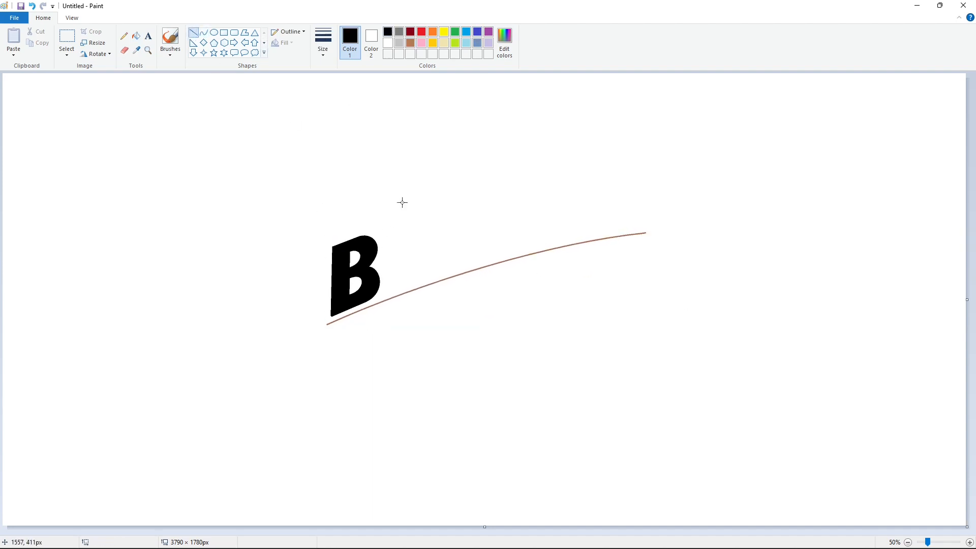
mouse_move(381, 228)
mouse_down()
mouse_move(382, 274)
mouse_move(417, 283)
mouse_move(384, 289)
mouse_move(397, 295)
mouse_up()
click(204, 33)
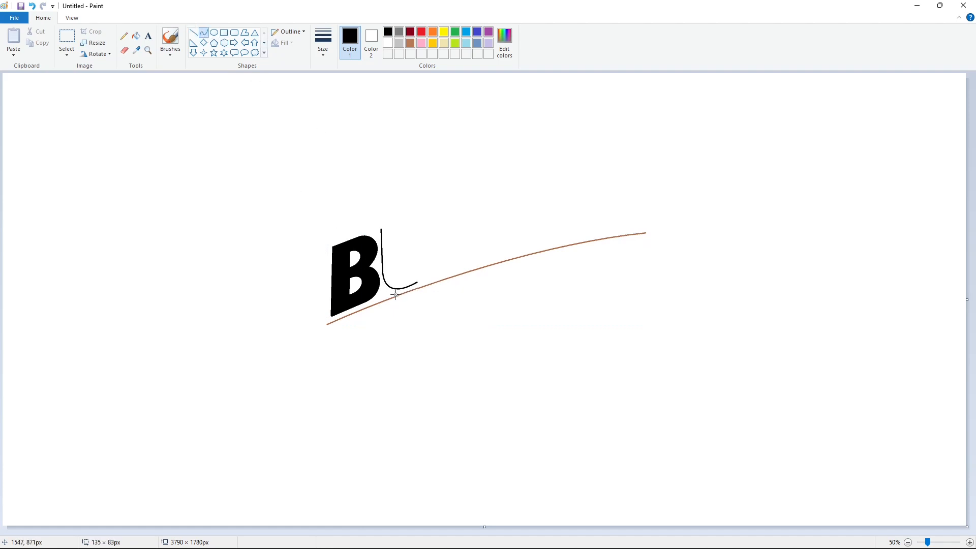
click(195, 35)
drag(389, 226, 390, 225)
click(203, 32)
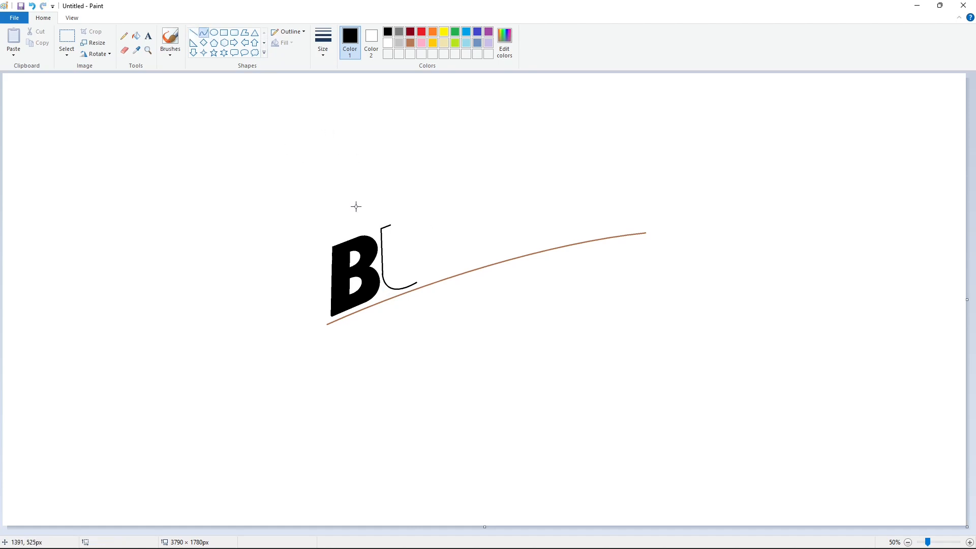
click(398, 226)
click(451, 229)
key(ctrl+z)
Draw the inner edge of the U with a rounded inner bottom and a straight inner right side
click(193, 32)
click(204, 32)
click(410, 277)
click(457, 276)
key(ctrl+z)
drag(398, 266, 410, 273)
click(193, 32)
drag(412, 238, 410, 218)
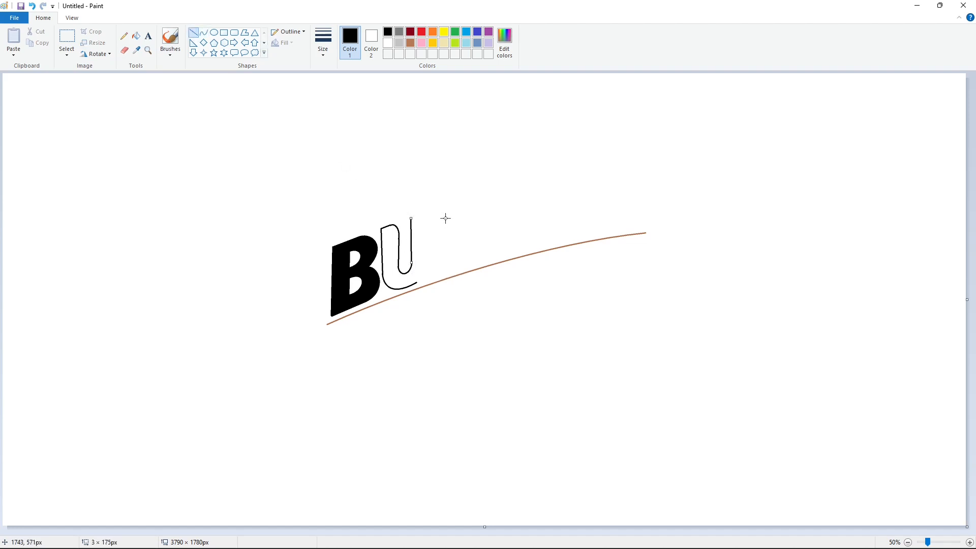
click(445, 219)
Close the U outline with a rounded top on the right stem, a straight outer side and a curved lower-right corner
click(204, 32)
click(426, 218)
click(466, 221)
click(193, 32)
drag(427, 228, 427, 262)
click(483, 258)
drag(427, 228, 427, 263)
click(503, 260)
click(203, 32)
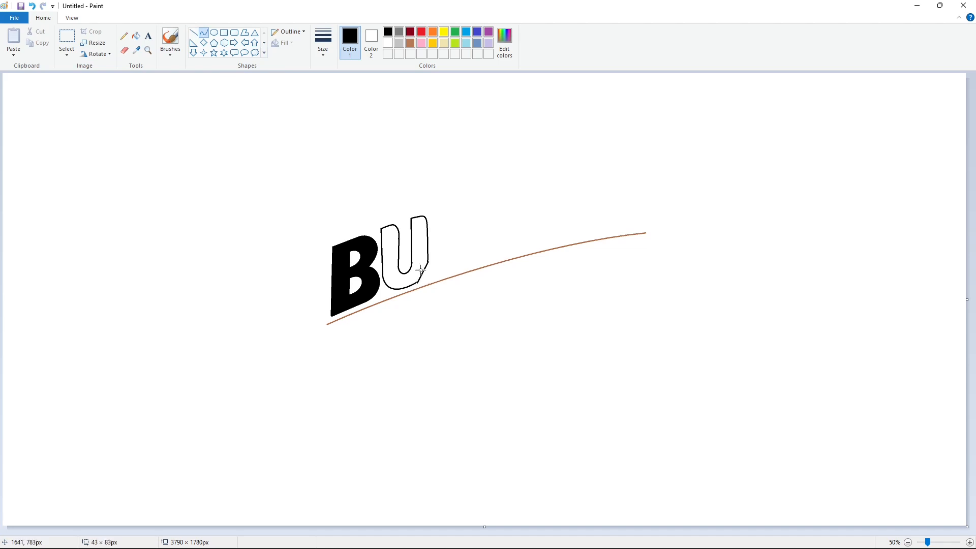
drag(426, 273, 424, 278)
click(472, 271)
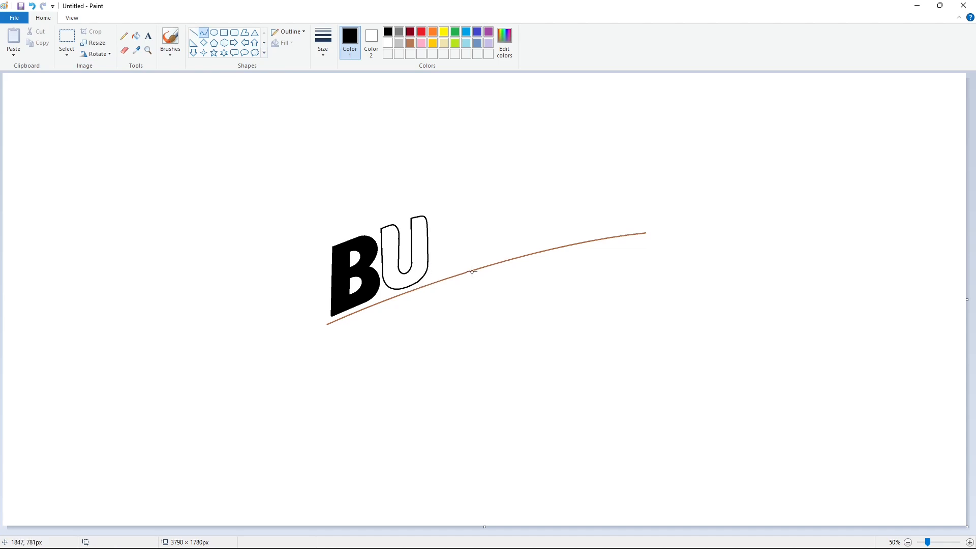
Fill the outlined letter U with black
click(136, 35)
click(391, 260)
click(386, 235)
Outline the straight left side, slanted top and rounded bowl of an R next to the U
click(194, 32)
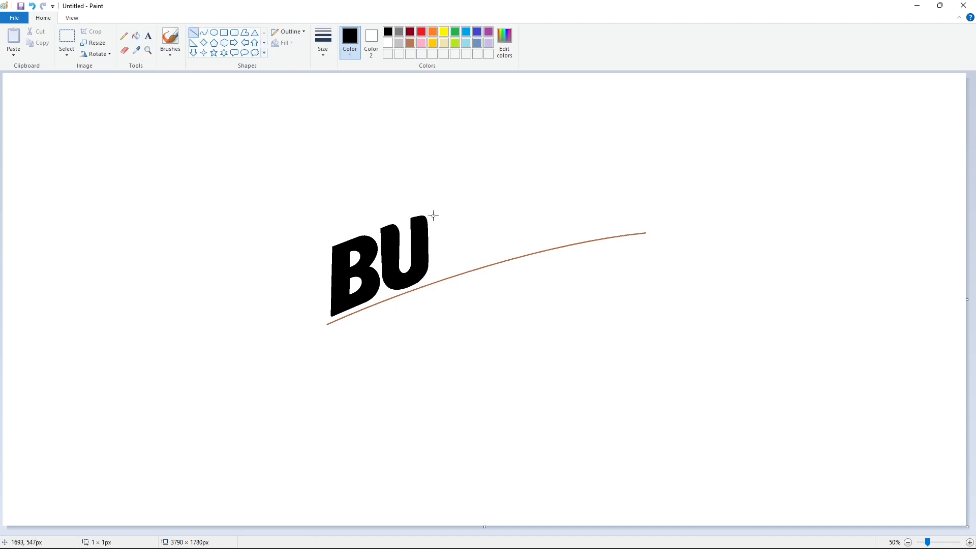
drag(433, 215, 433, 276)
mouse_move(433, 211)
mouse_down()
mouse_move(456, 203)
mouse_move(467, 238)
mouse_move(468, 203)
mouse_move(489, 217)
mouse_move(467, 262)
mouse_move(480, 268)
mouse_move(441, 237)
mouse_move(449, 263)
mouse_move(434, 274)
mouse_up()
click(204, 31)
click(194, 32)
click(204, 32)
click(551, 266)
Outline the diagonal leg of the R and close the foot of its left stem with a curve
click(193, 32)
click(516, 255)
key(ctrl+z)
click(546, 267)
click(499, 259)
click(203, 32)
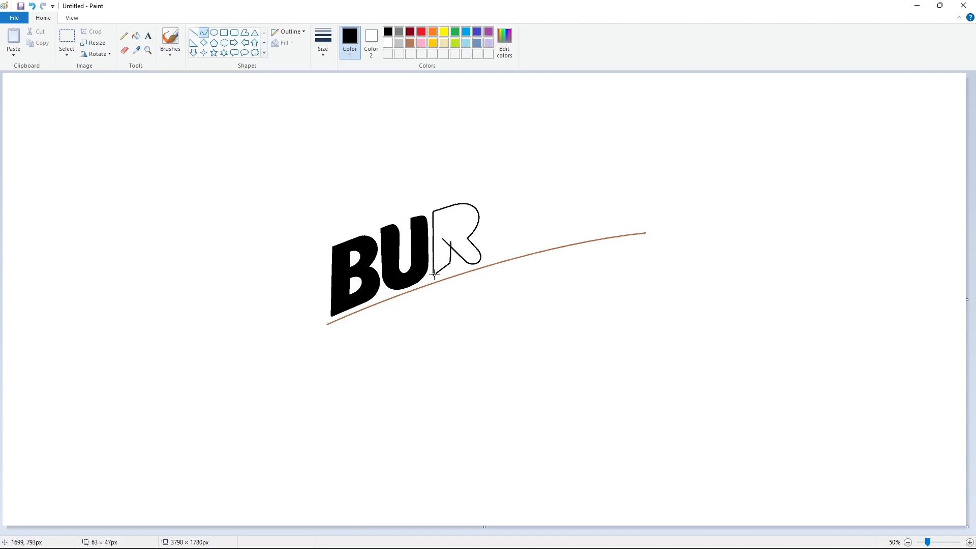
click(519, 267)
Draw the D-shaped counter inside the R and fill the letter's body with black
click(193, 32)
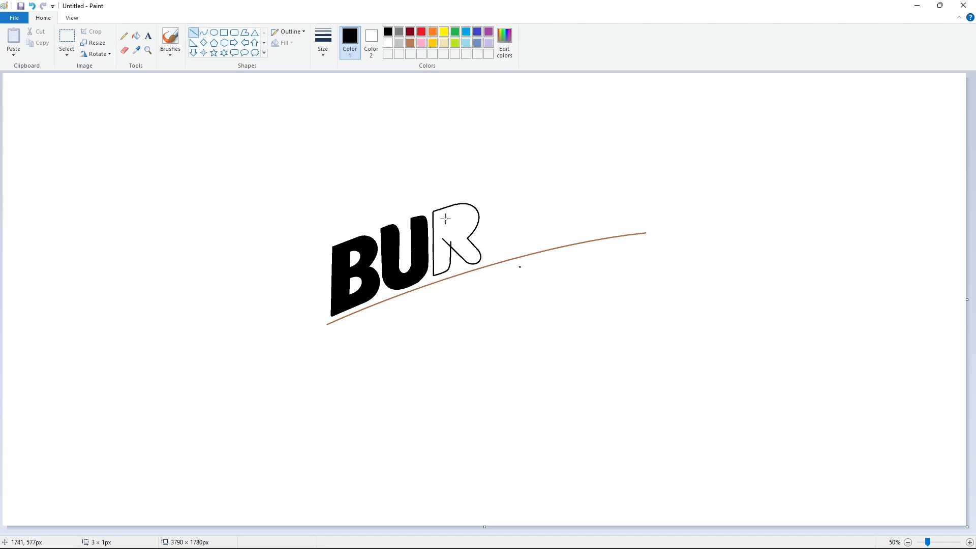
drag(452, 215, 450, 238)
key(ctrl+z)
key(ctrl+z)
click(512, 235)
click(203, 32)
click(464, 214)
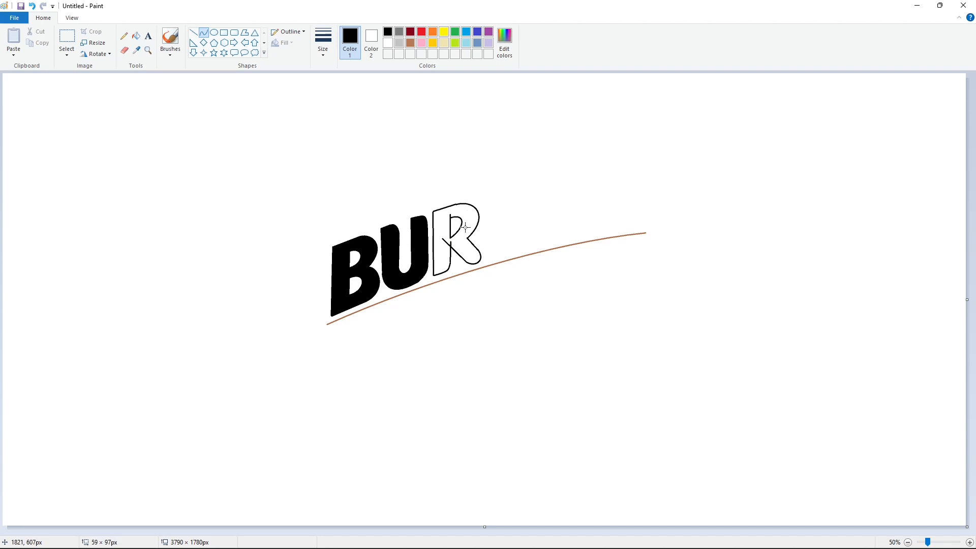
click(465, 227)
click(318, 178)
click(135, 35)
click(471, 229)
Draw the large outer curves of a letter G after the R, following the guide curve
click(204, 32)
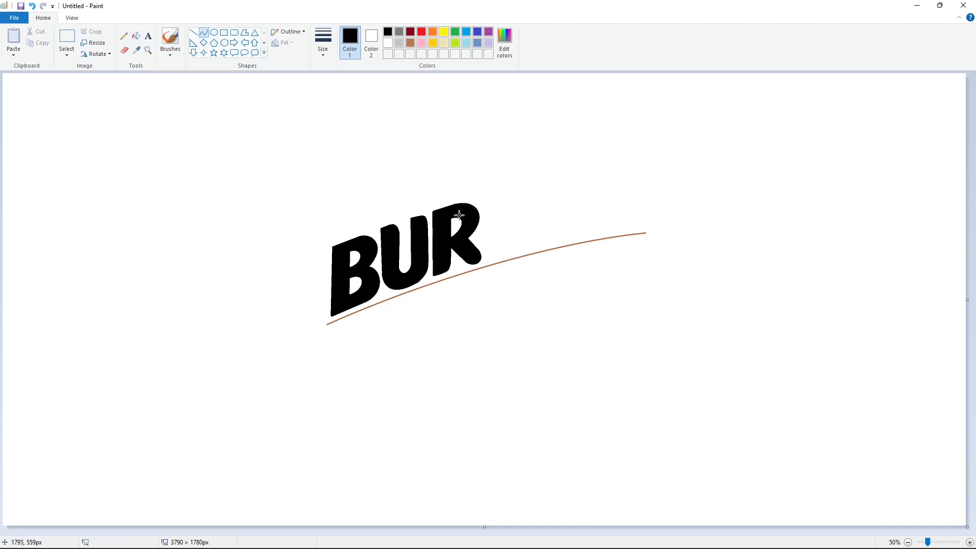
drag(527, 190, 482, 223)
drag(500, 200, 508, 183)
mouse_move(496, 186)
mouse_down()
mouse_move(482, 197)
mouse_move(507, 255)
mouse_move(482, 244)
mouse_move(489, 255)
mouse_up()
click(651, 202)
click(559, 252)
Round off the upper end of the G and draw its inner curve and lower-right edge
drag(532, 194, 539, 193)
drag(534, 205, 518, 225)
click(573, 207)
click(500, 239)
click(503, 240)
click(542, 241)
click(533, 248)
click(593, 238)
click(524, 234)
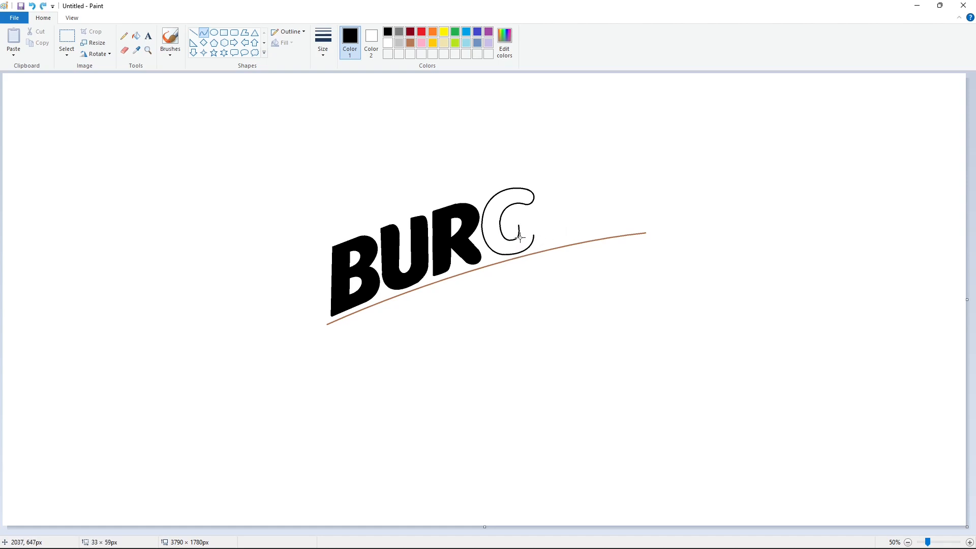
Draw the crossbar and inner spur of the G and fill the letter with black
click(193, 32)
click(570, 217)
drag(534, 212, 508, 216)
click(584, 211)
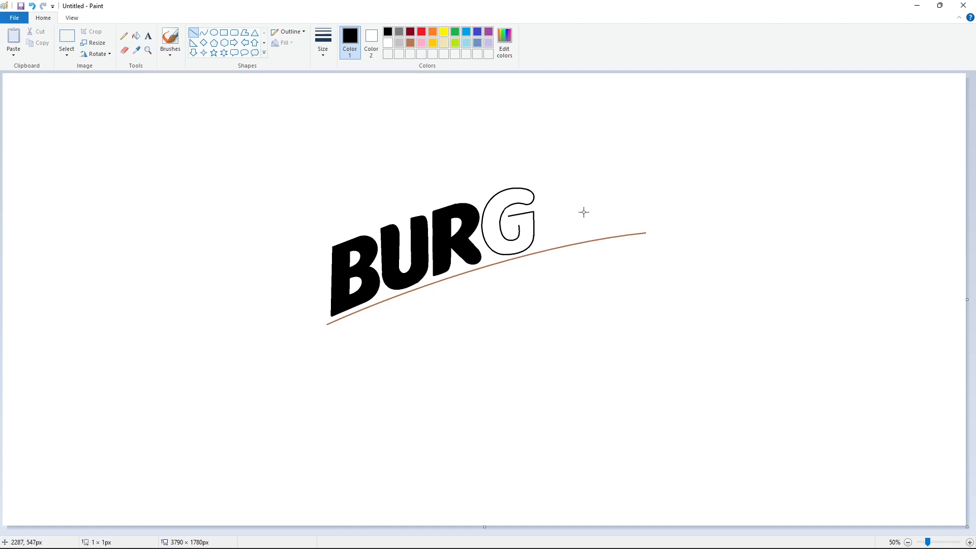
click(205, 33)
click(509, 229)
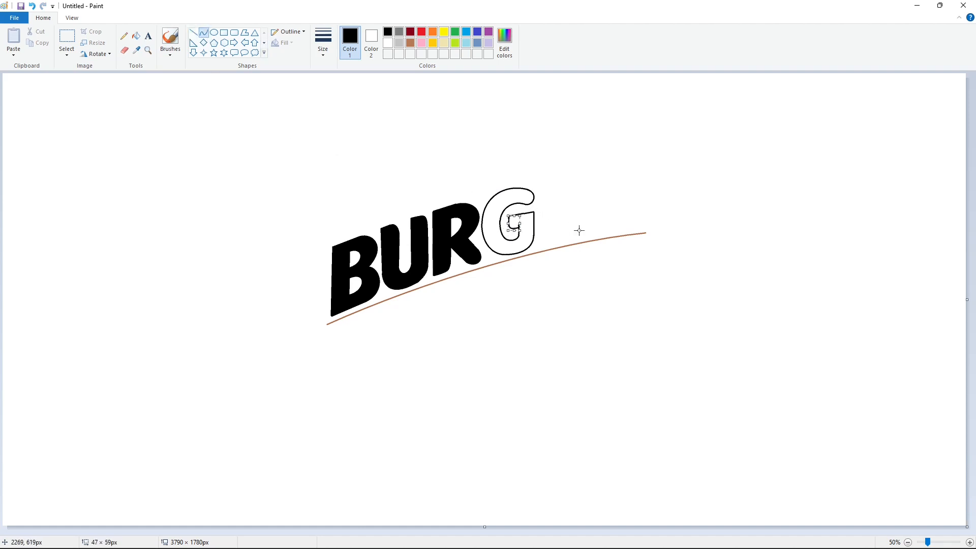
click(136, 36)
click(508, 247)
Clean up the inner end of the G's crossbar with a short white line at 100% zoom
click(969, 543)
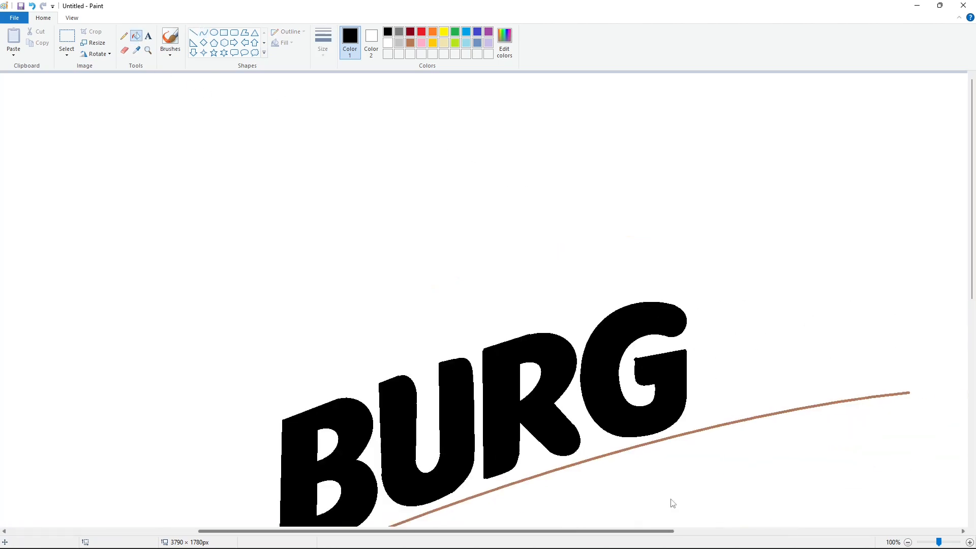
click(387, 43)
click(193, 33)
drag(603, 356, 616, 355)
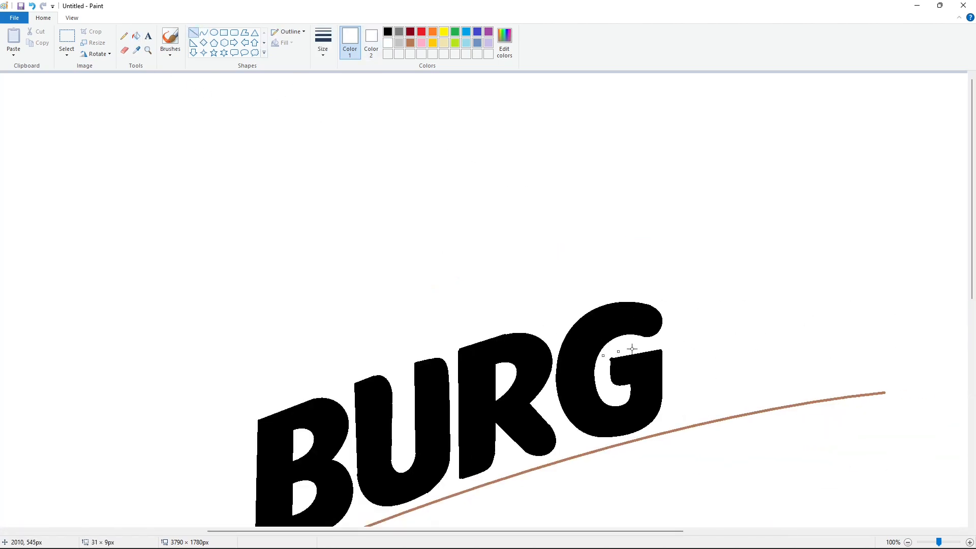
click(609, 366)
scroll(853, 428, down, 1)
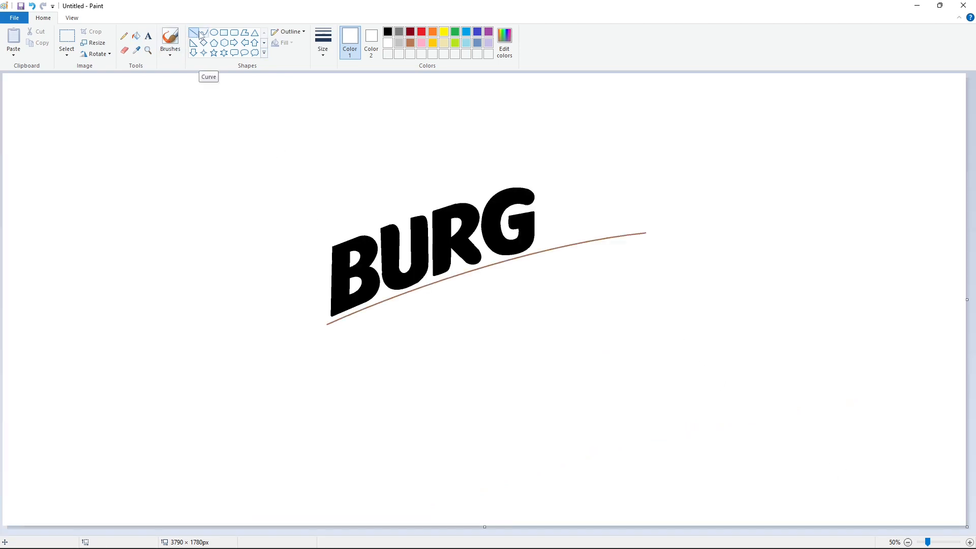
Draw the left side, top edge and rounded upper-arm end of a black E after the G
click(388, 32)
drag(537, 183, 537, 247)
click(388, 102)
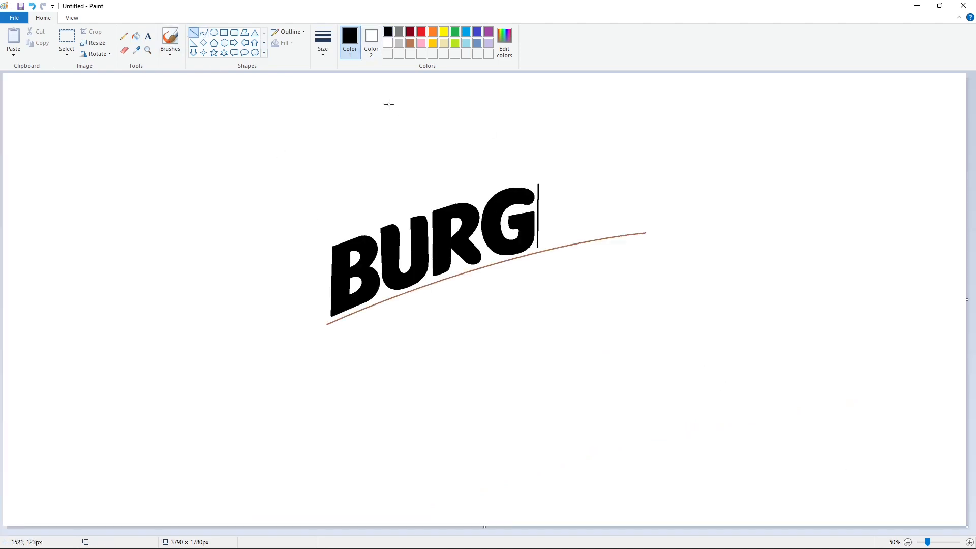
drag(537, 182, 567, 191)
click(599, 175)
click(203, 32)
click(577, 189)
Draw the straight inner edges of the E's stem and arms
click(193, 32)
click(658, 192)
mouse_move(555, 192)
mouse_down()
mouse_move(555, 233)
mouse_move(577, 224)
mouse_move(568, 238)
mouse_move(578, 239)
mouse_move(568, 239)
mouse_move(577, 236)
mouse_move(573, 200)
mouse_move(578, 213)
mouse_up()
click(662, 219)
click(616, 217)
Round off the end of the E's middle arm and fill the letter with black
click(204, 32)
click(193, 32)
click(204, 32)
click(578, 213)
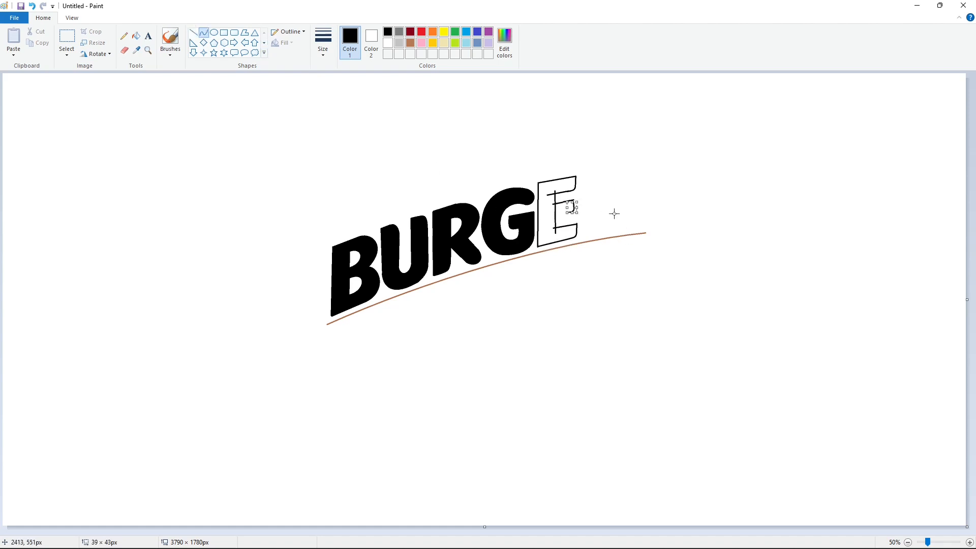
key(ctrl+z)
click(573, 210)
click(136, 35)
click(559, 227)
click(566, 205)
click(193, 32)
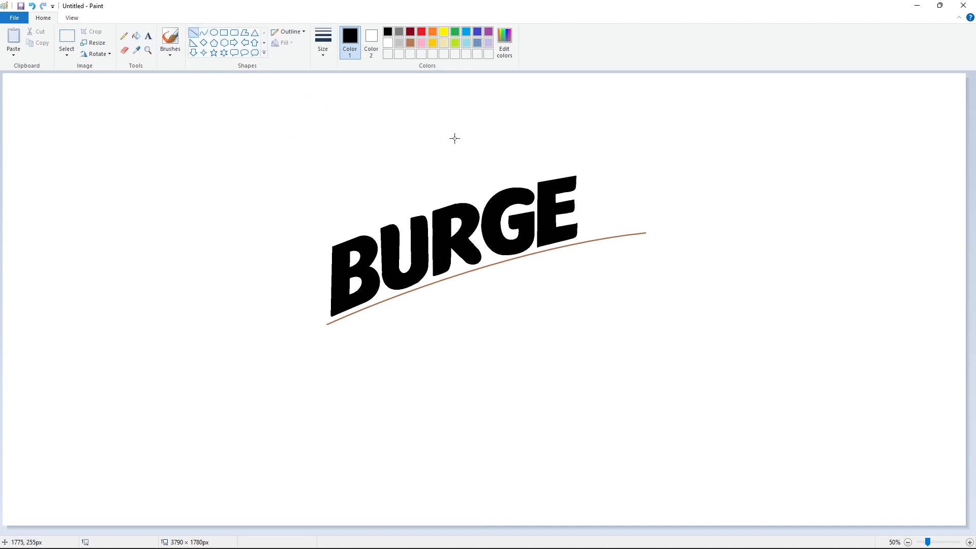
drag(580, 177, 581, 235)
click(653, 190)
key(ctrl+z)
Copy the area around the R and place the duplicate in the canvas's empty upper-left corner
click(66, 38)
drag(409, 203, 498, 292)
key(ctrl+c)
key(ctrl+v)
drag(63, 124, 72, 157)
click(132, 114)
Fill the leftover U, G and guide-curve pieces around the copied R with white
click(136, 37)
click(388, 44)
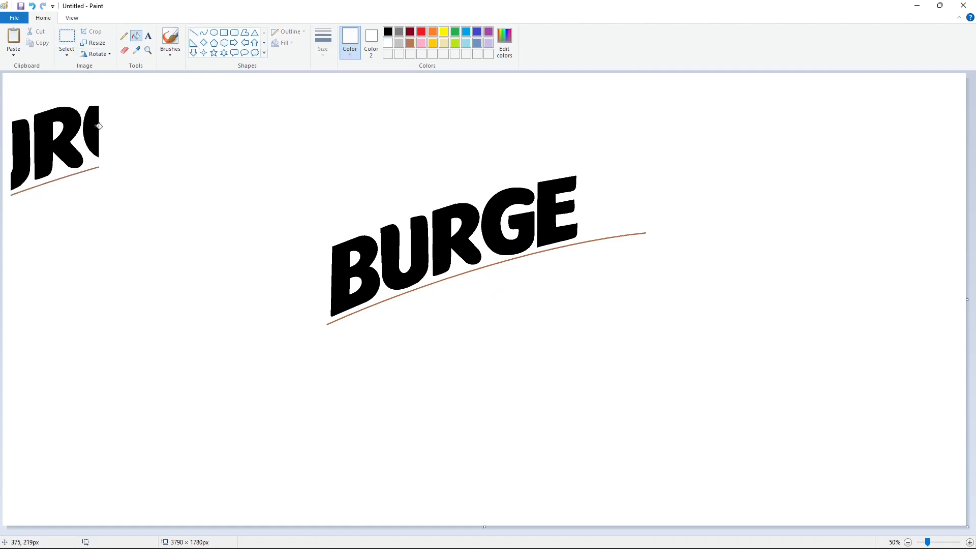
click(96, 124)
click(61, 177)
click(23, 153)
Try to place a copy of the isolated R after the E
click(67, 38)
drag(8, 85, 140, 244)
key(ctrl+c)
key(ctrl+v)
drag(74, 75, 617, 207)
key(Delete)
Draw the final R's left edge, top edge and rounded bowl in black after the E, using lines and a curve
click(193, 33)
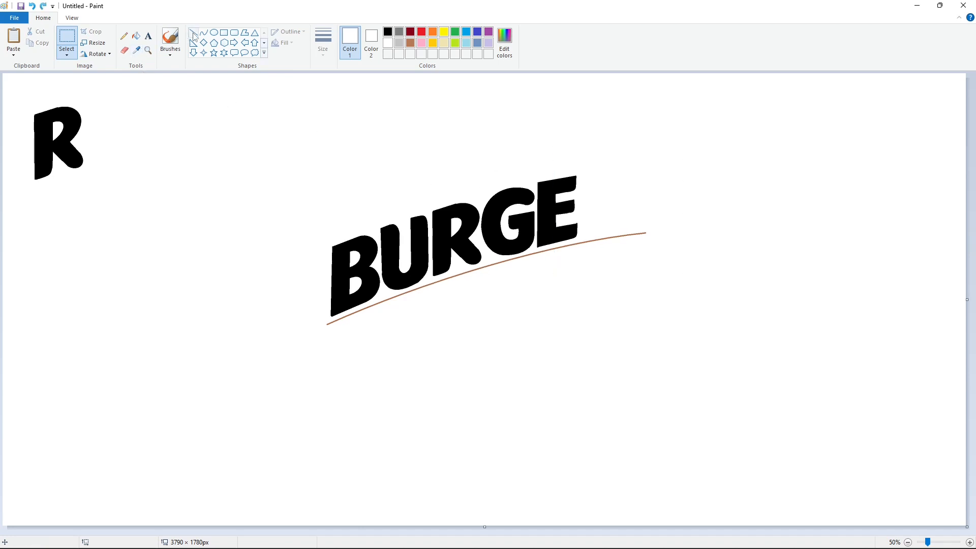
click(388, 31)
drag(581, 175, 581, 237)
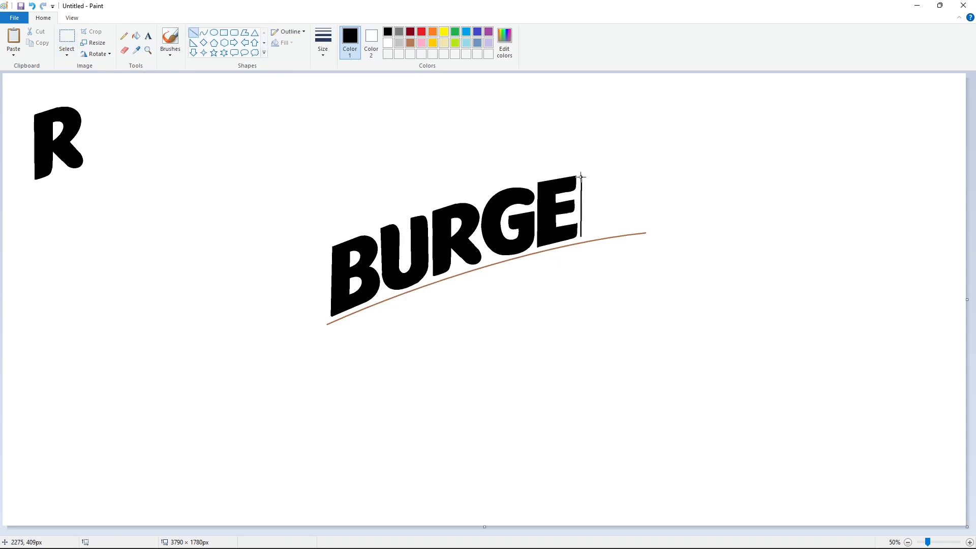
mouse_move(581, 175)
mouse_down()
mouse_move(606, 171)
mouse_move(614, 204)
mouse_up()
click(204, 32)
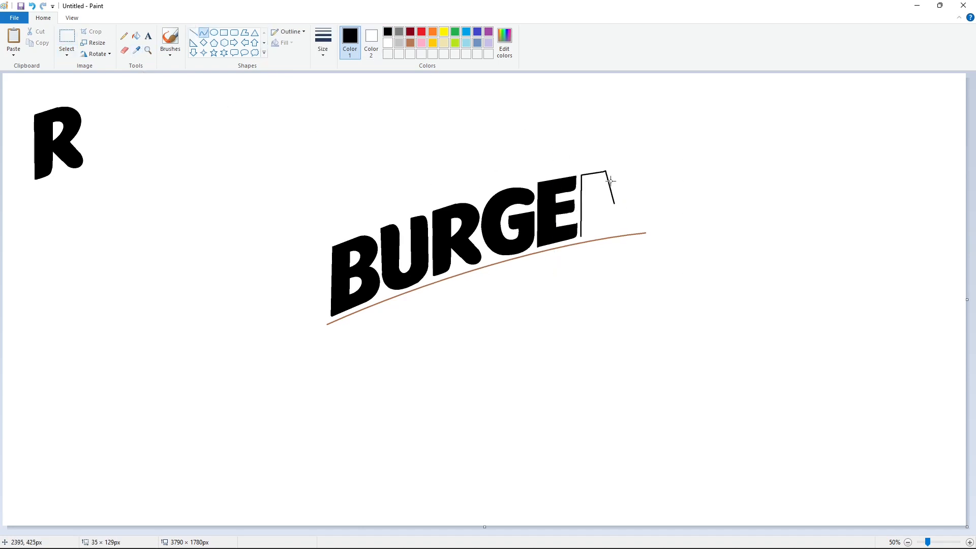
click(625, 170)
click(630, 190)
Outline the final R's diagonal leg with a rounded end and add its straight inner edges
click(194, 33)
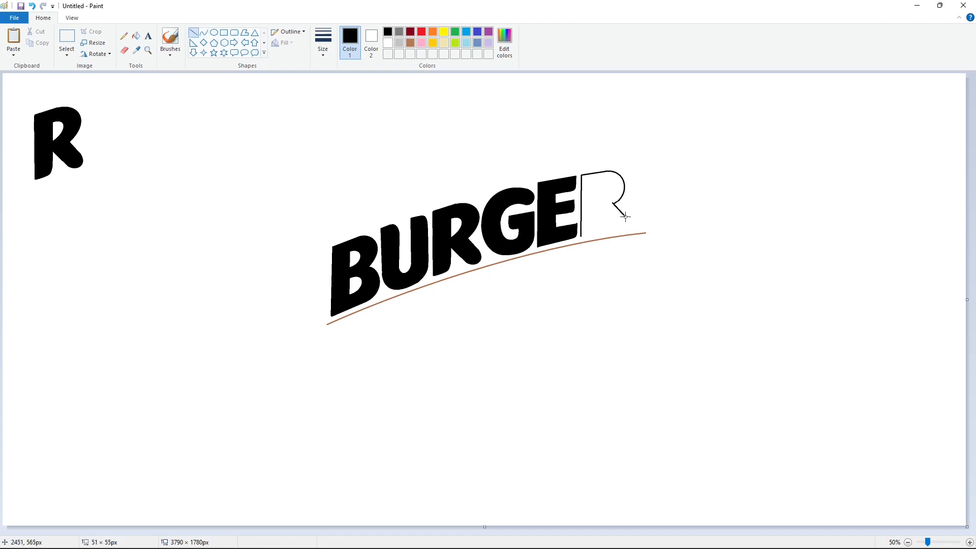
click(204, 32)
mouse_move(625, 218)
mouse_down()
mouse_move(613, 228)
mouse_move(589, 200)
mouse_move(596, 225)
mouse_move(581, 236)
mouse_up()
click(618, 235)
click(714, 223)
click(194, 33)
click(680, 202)
key(ctrl+z)
click(687, 200)
Curve the foot of the final R's stem and fill the letter with black
click(204, 32)
click(595, 234)
click(596, 234)
click(701, 228)
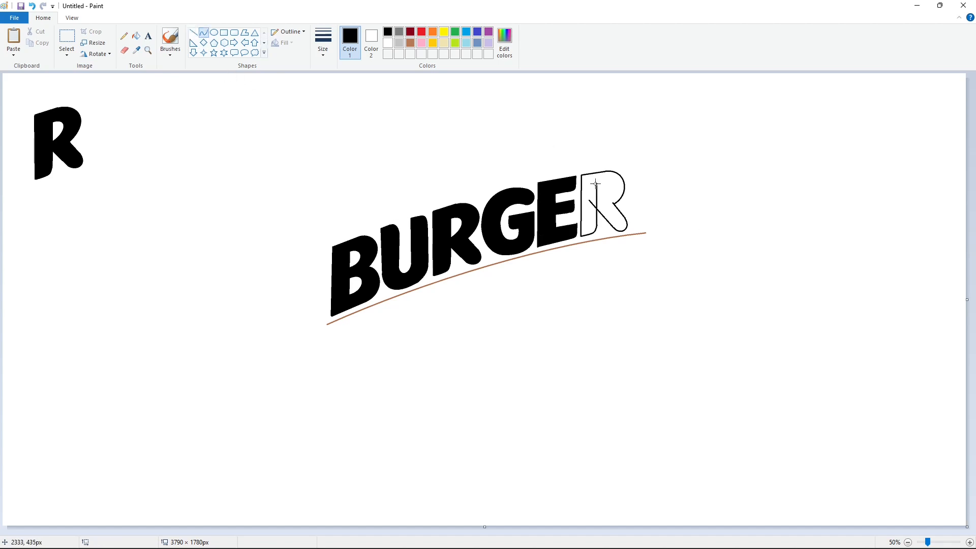
click(136, 35)
click(613, 212)
Outline the tall slanted stem of a K below the B, with a curved foot
click(193, 32)
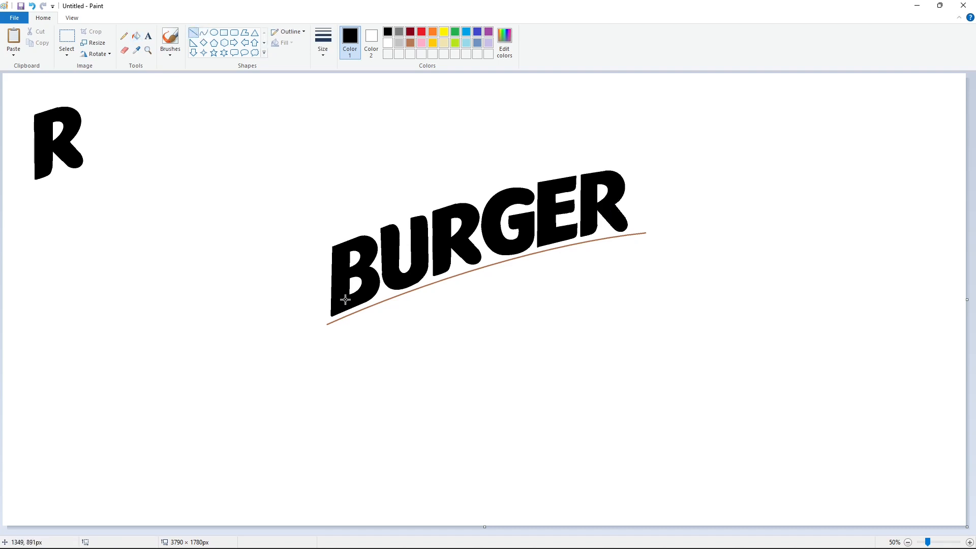
drag(348, 320, 346, 416)
mouse_move(348, 321)
mouse_down()
mouse_move(375, 308)
mouse_move(376, 392)
mouse_move(346, 415)
mouse_move(375, 399)
mouse_up()
click(203, 33)
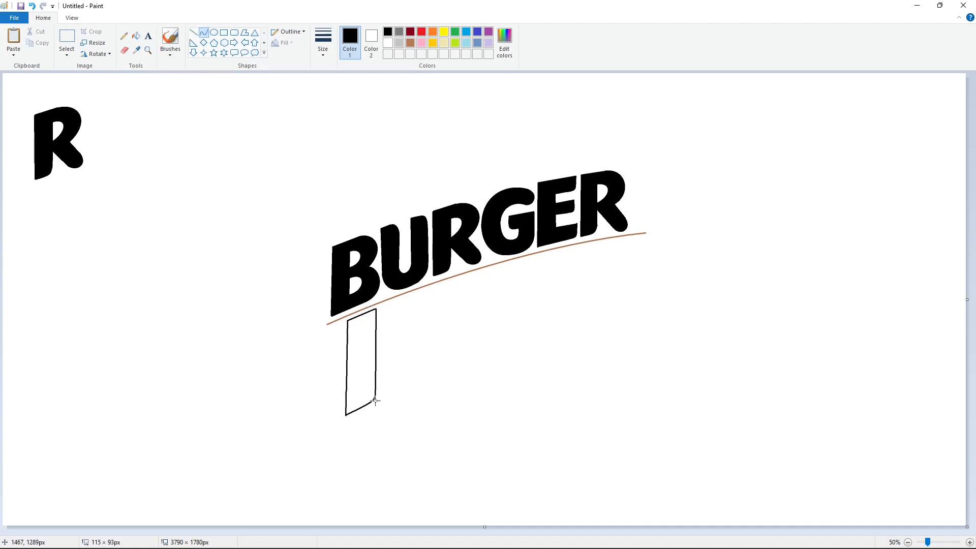
Outline the K's two diagonal arms with rounded ends and fill the whole letter with black
click(193, 33)
mouse_move(373, 348)
mouse_down()
mouse_move(401, 301)
mouse_move(411, 306)
mouse_move(412, 289)
mouse_move(431, 296)
mouse_move(401, 350)
mouse_move(422, 369)
mouse_move(402, 389)
mouse_move(430, 380)
mouse_move(418, 399)
mouse_move(365, 354)
mouse_up()
click(203, 33)
click(193, 32)
click(204, 33)
click(207, 36)
click(193, 32)
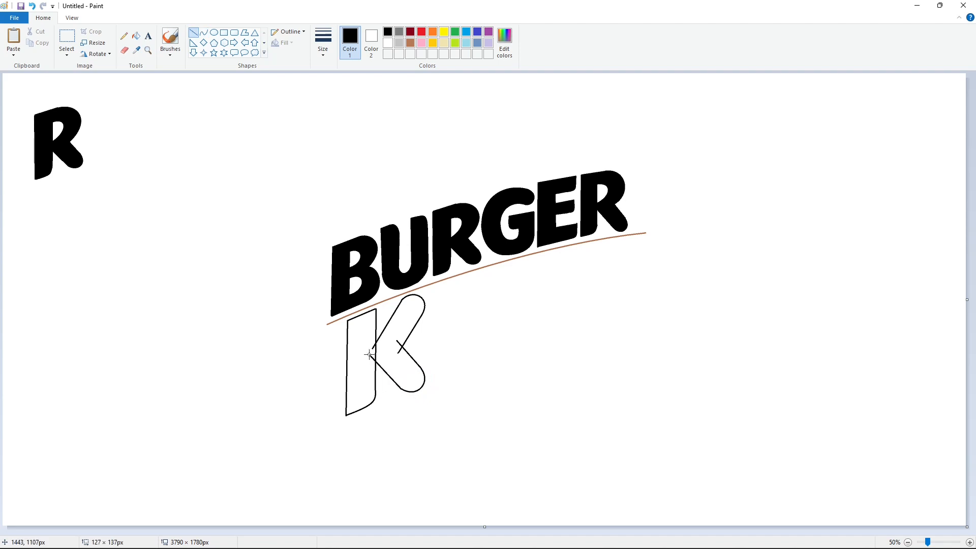
click(135, 35)
click(361, 366)
click(404, 325)
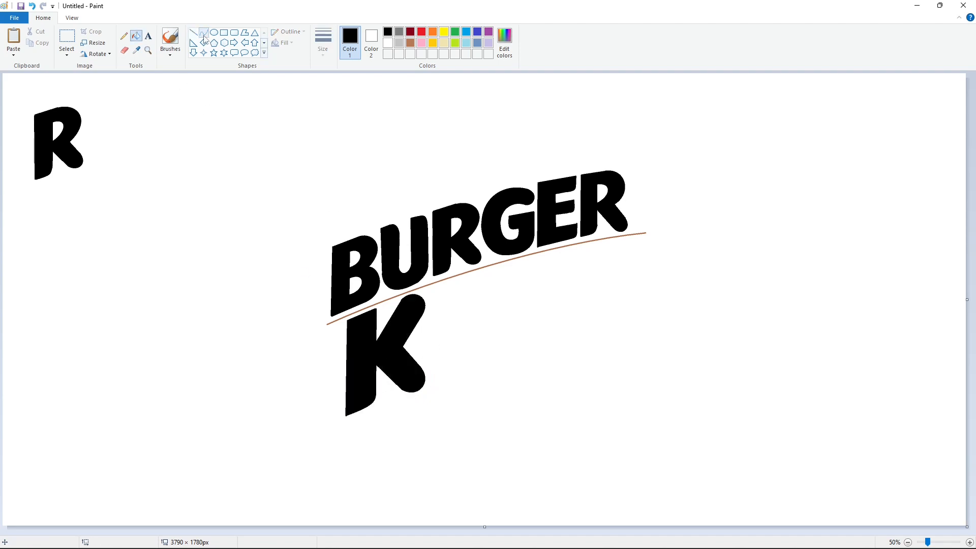
Draw a brown guide curve rising from the foot of the K, roughly parallel to the upper guide
click(204, 33)
click(410, 43)
drag(345, 422, 647, 328)
drag(471, 383, 468, 374)
click(559, 346)
click(739, 332)
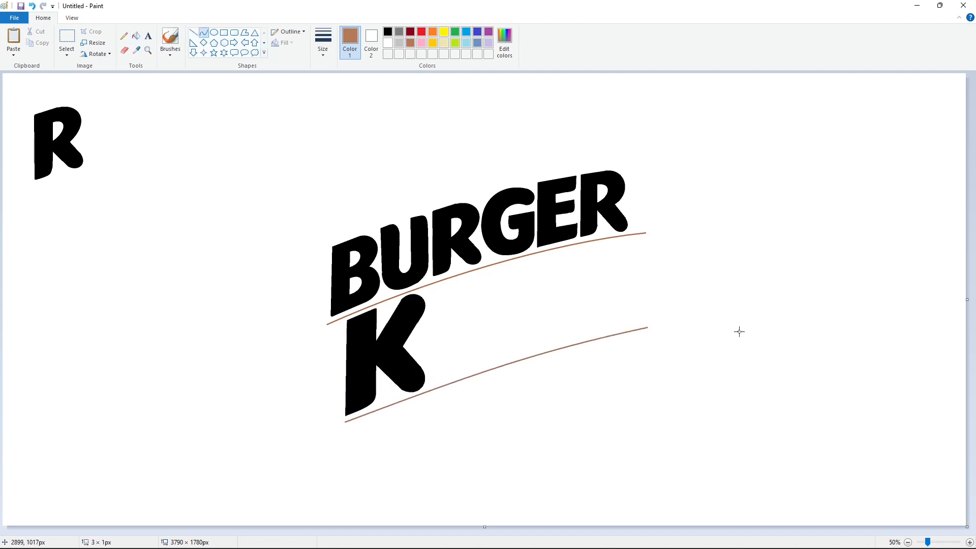
Outline an I beside the K in black with rounded upper-left and lower-right corners, and fill it with black
click(193, 32)
drag(431, 298, 431, 384)
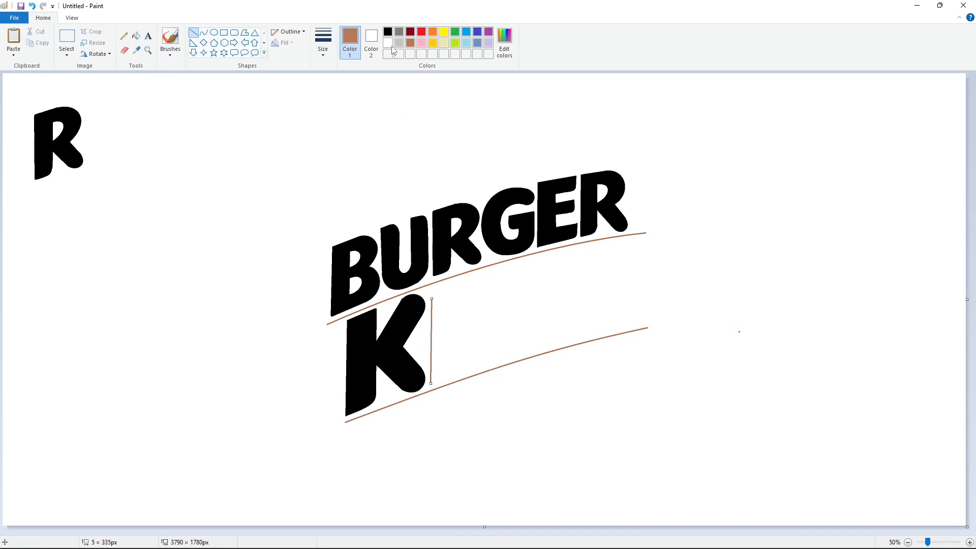
click(388, 31)
click(203, 34)
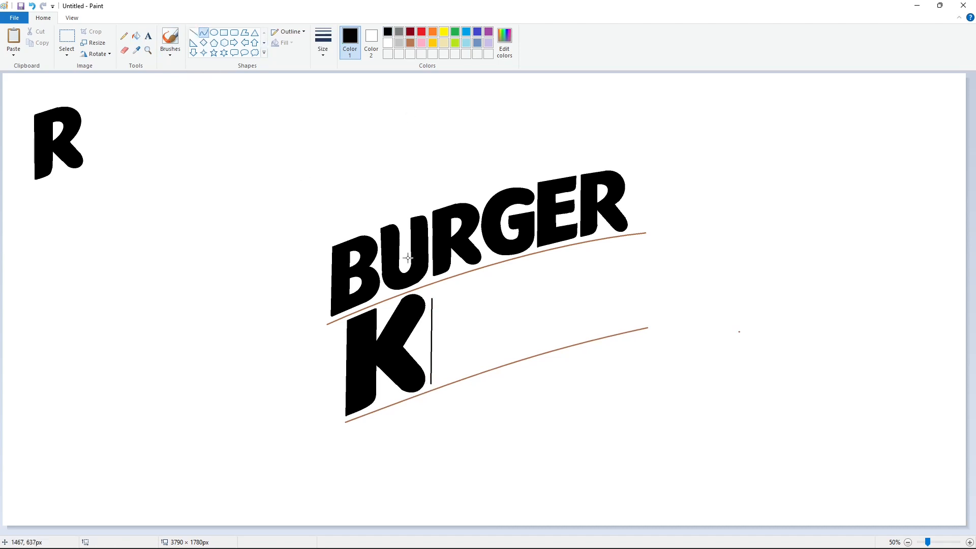
mouse_move(432, 298)
mouse_down()
mouse_move(461, 278)
mouse_move(439, 283)
mouse_move(447, 281)
mouse_move(461, 361)
mouse_move(432, 384)
mouse_move(456, 375)
mouse_up()
click(193, 33)
click(204, 33)
click(456, 375)
click(136, 36)
click(438, 307)
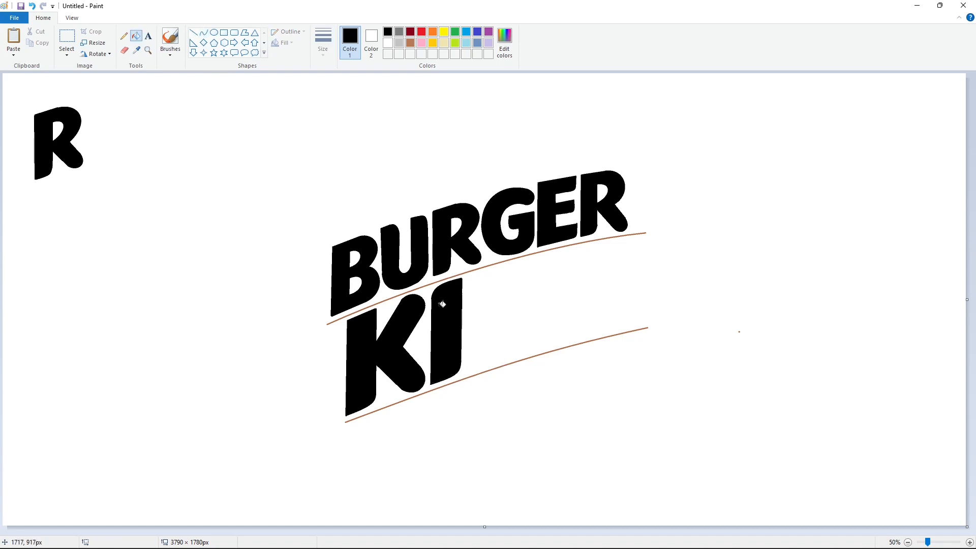
Draw the N's left edge, rounded top and diagonal edge beside the I
click(193, 32)
drag(470, 276, 469, 372)
click(457, 269)
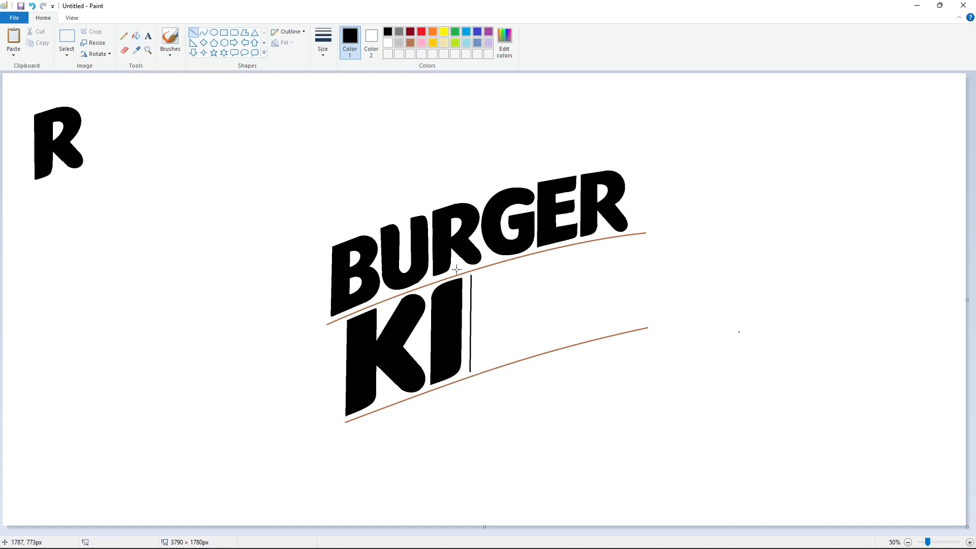
click(204, 33)
drag(498, 276, 506, 278)
mouse_move(501, 274)
mouse_down()
mouse_move(496, 266)
mouse_move(533, 312)
mouse_up()
click(496, 266)
click(484, 257)
Draw the curved foot and inner edge of the N's left stem and the curved top of its right stem
click(193, 33)
click(204, 32)
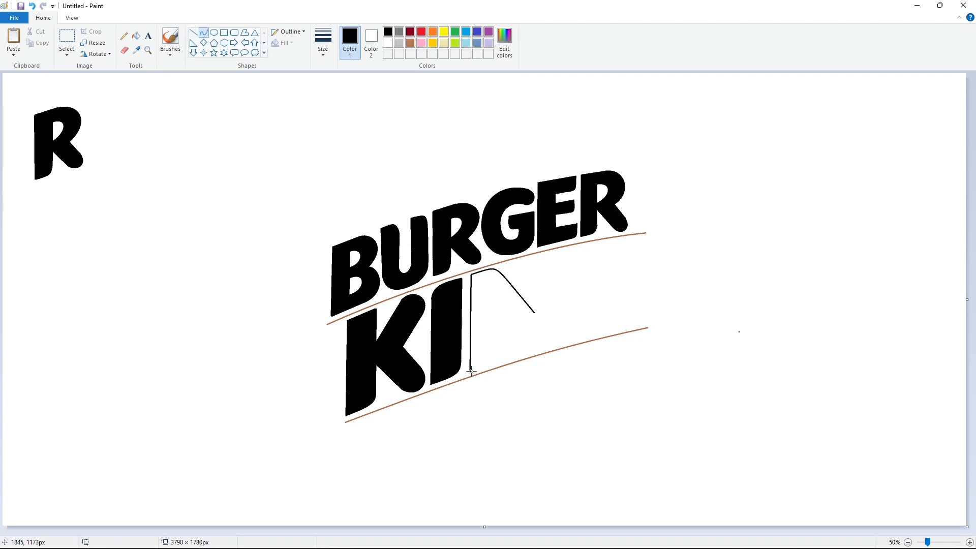
drag(470, 371, 497, 345)
drag(489, 354, 495, 366)
click(495, 366)
click(543, 360)
click(193, 33)
mouse_move(497, 315)
mouse_down()
mouse_move(497, 300)
mouse_move(552, 254)
mouse_move(534, 260)
mouse_up()
click(203, 32)
Erase the stray dot beyond the lower guide curve using the largest eraser size
click(128, 52)
click(323, 45)
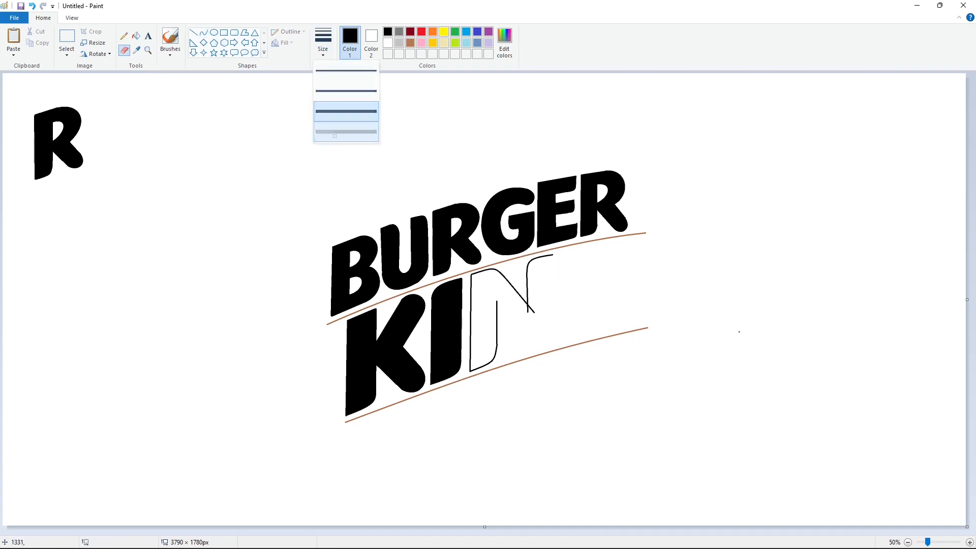
click(342, 131)
click(739, 330)
Close the N's outline with its outer right edge, rounded lower corner and second diagonal, and fill it with black
click(193, 32)
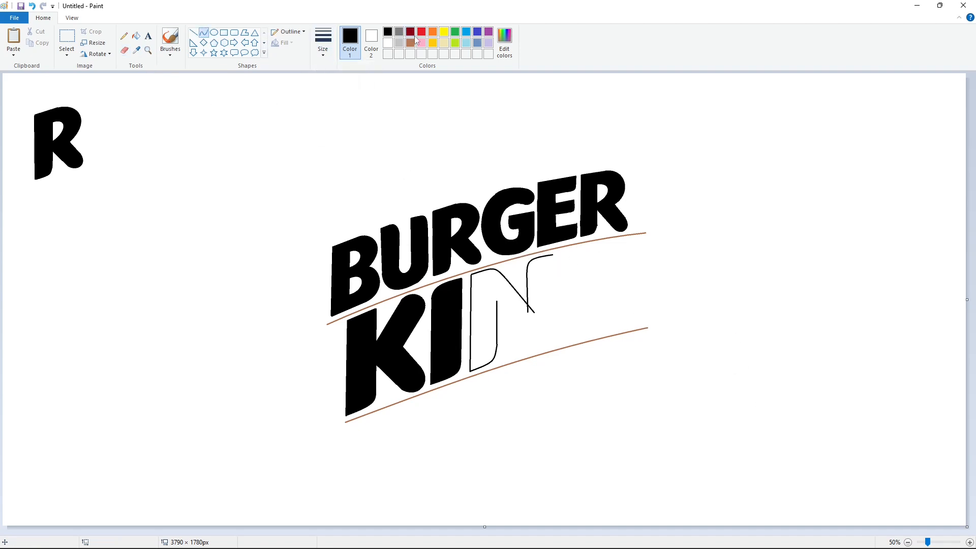
drag(552, 256, 491, 303)
click(204, 32)
click(551, 351)
click(582, 349)
click(193, 33)
click(634, 321)
click(136, 35)
click(503, 299)
Draw the large outer curve of a G after the N, between the two guide curves
click(204, 33)
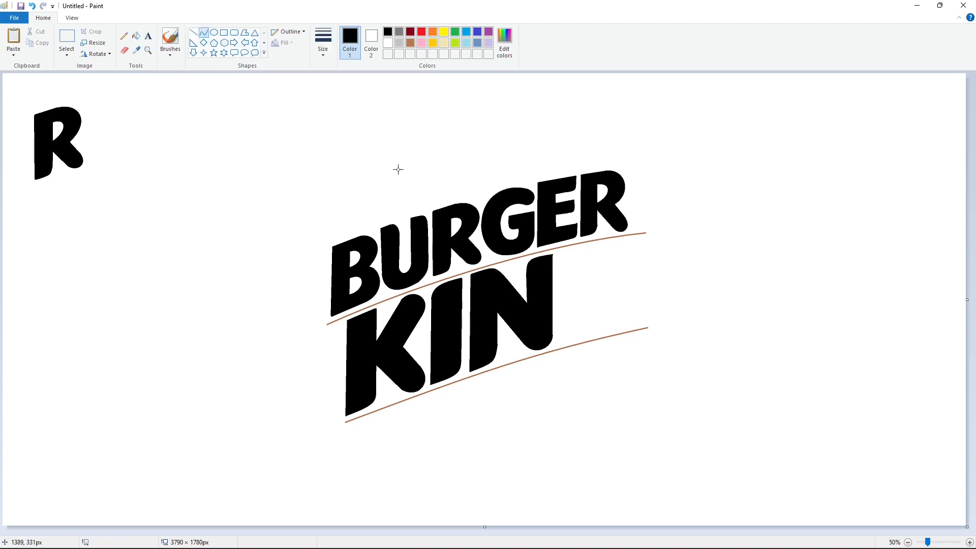
mouse_move(604, 253)
mouse_down()
mouse_move(558, 277)
mouse_move(587, 234)
mouse_move(566, 248)
mouse_move(564, 300)
mouse_move(584, 334)
mouse_up()
click(686, 258)
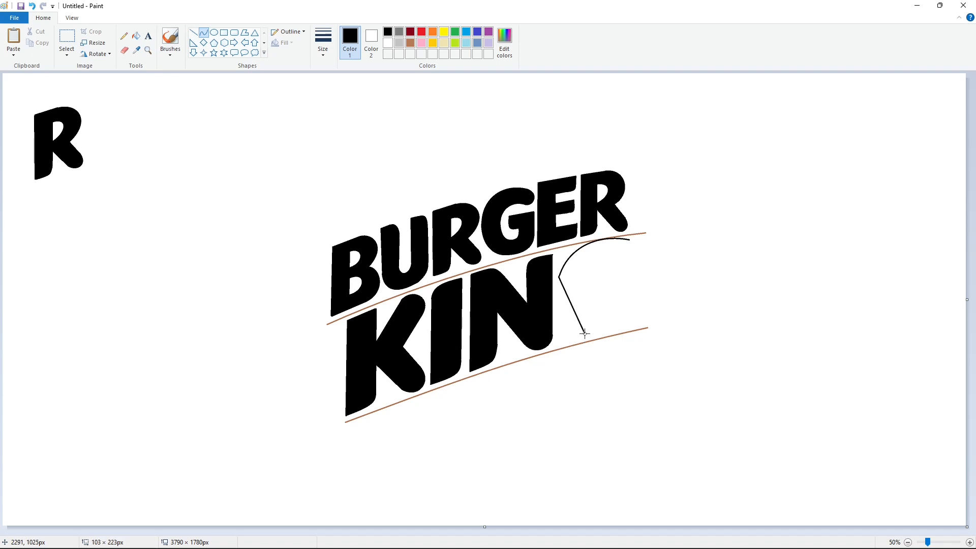
mouse_move(566, 295)
mouse_down()
mouse_move(554, 300)
mouse_move(557, 324)
mouse_move(638, 313)
mouse_move(639, 305)
mouse_move(614, 340)
mouse_move(639, 322)
mouse_up()
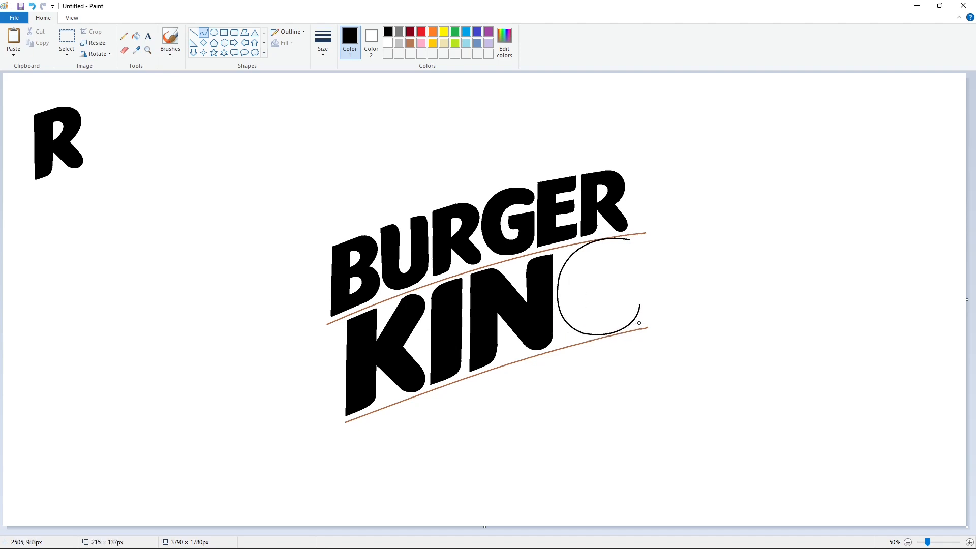
Round the G's upper end and draw its inner curve with the Curve tool
drag(629, 260, 626, 263)
drag(628, 249, 646, 242)
drag(640, 259, 585, 294)
click(706, 265)
drag(598, 277, 602, 257)
mouse_move(592, 269)
mouse_down()
mouse_move(584, 274)
mouse_move(616, 307)
mouse_move(589, 313)
mouse_move(615, 286)
mouse_up()
click(703, 283)
click(501, 168)
Close the G with straight crossbar edges and fill the letter with black
click(194, 33)
drag(639, 306, 639, 307)
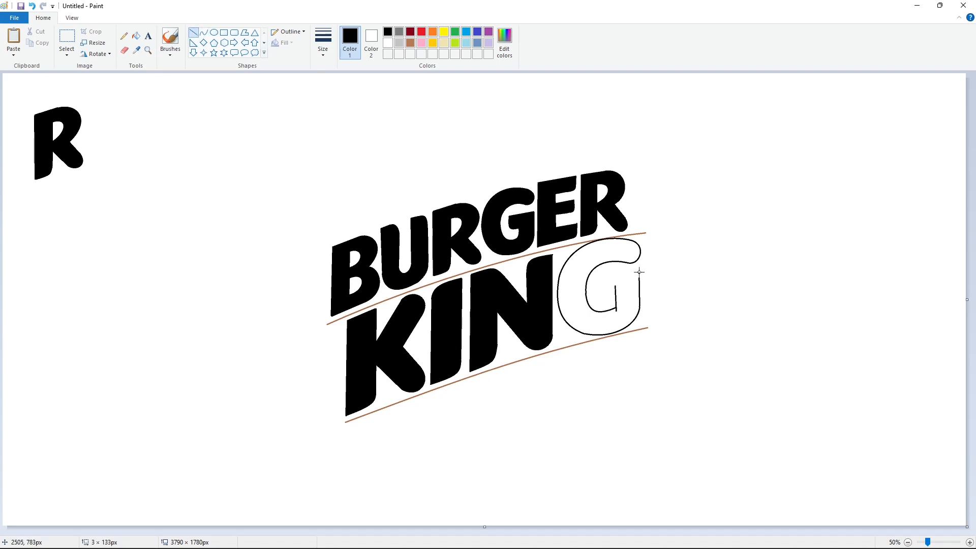
drag(640, 272, 601, 280)
click(203, 33)
click(135, 36)
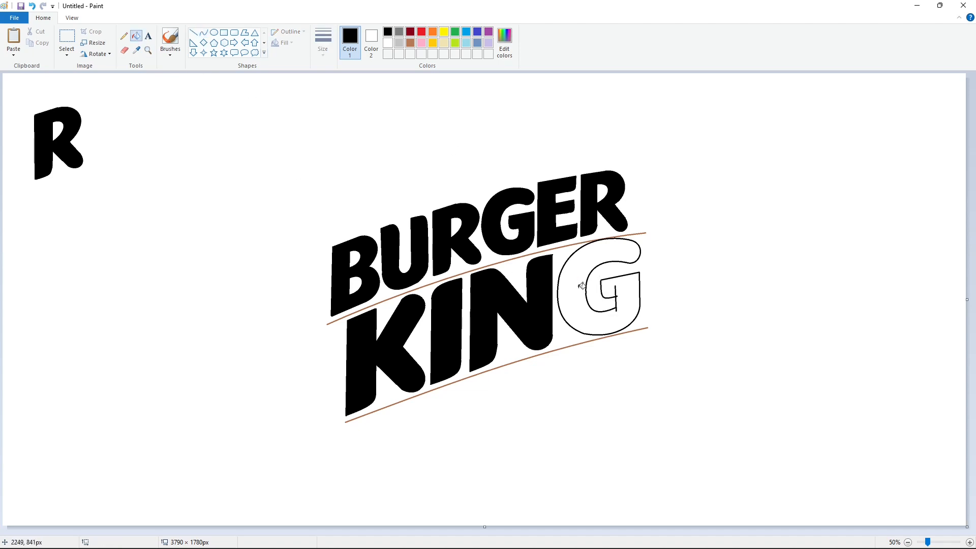
click(626, 290)
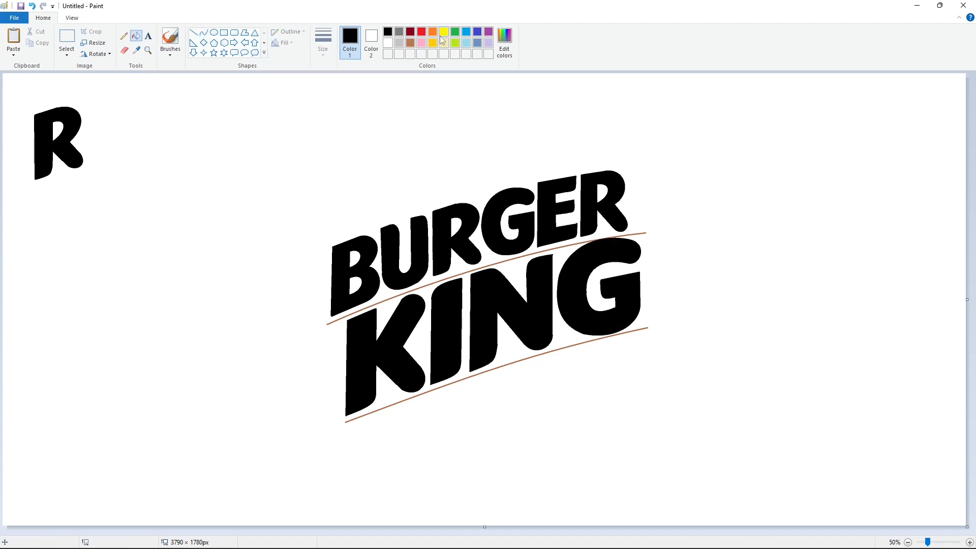
Remove both brown guide curves by filling the background with their brown and refilling it with white
click(410, 43)
click(400, 92)
click(387, 43)
click(358, 87)
Draw the gently curved bottom edge of a bun in black above BURGER
click(203, 32)
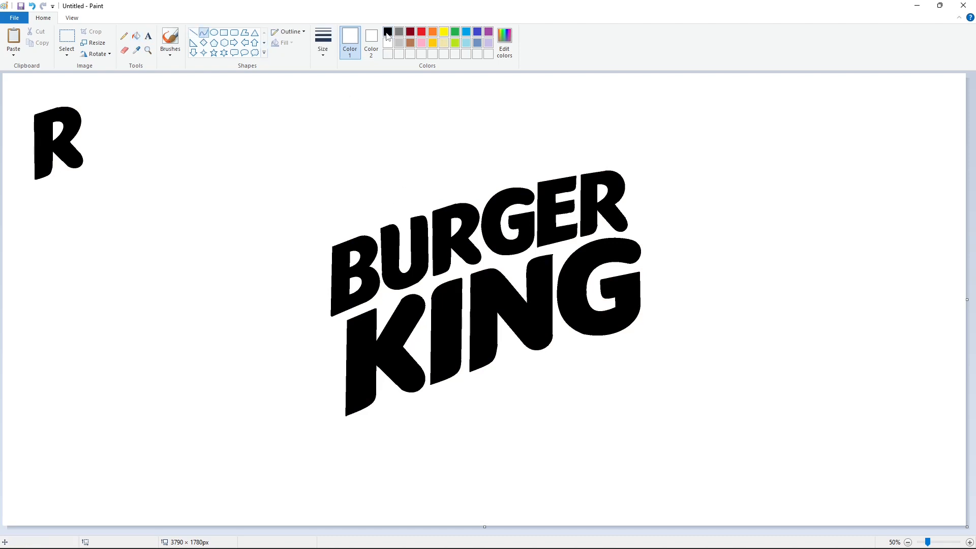
click(387, 32)
drag(374, 213, 571, 162)
mouse_move(473, 188)
mouse_down()
mouse_move(453, 189)
mouse_move(470, 181)
mouse_up()
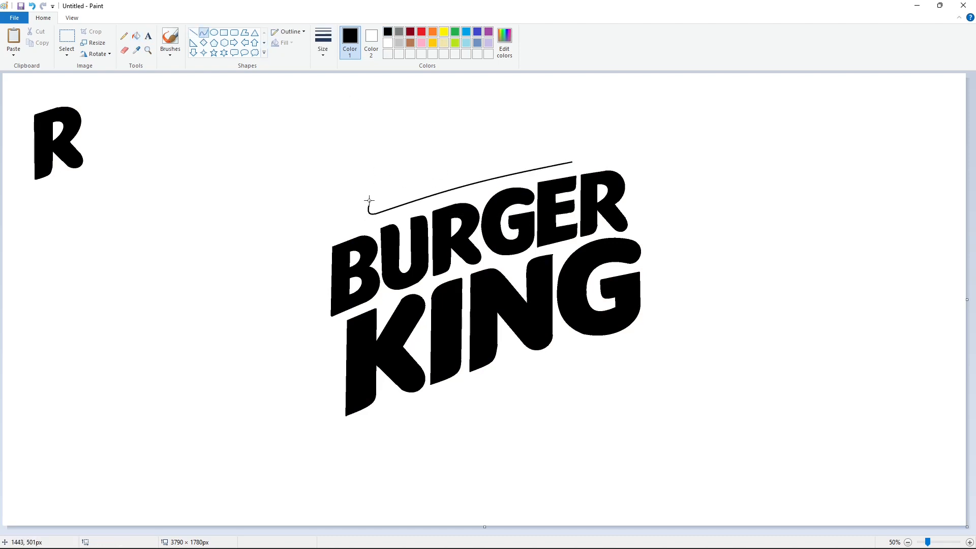
Draw the bun's arched dome and close its right corner with a small curve
drag(369, 199, 507, 94)
click(647, 185)
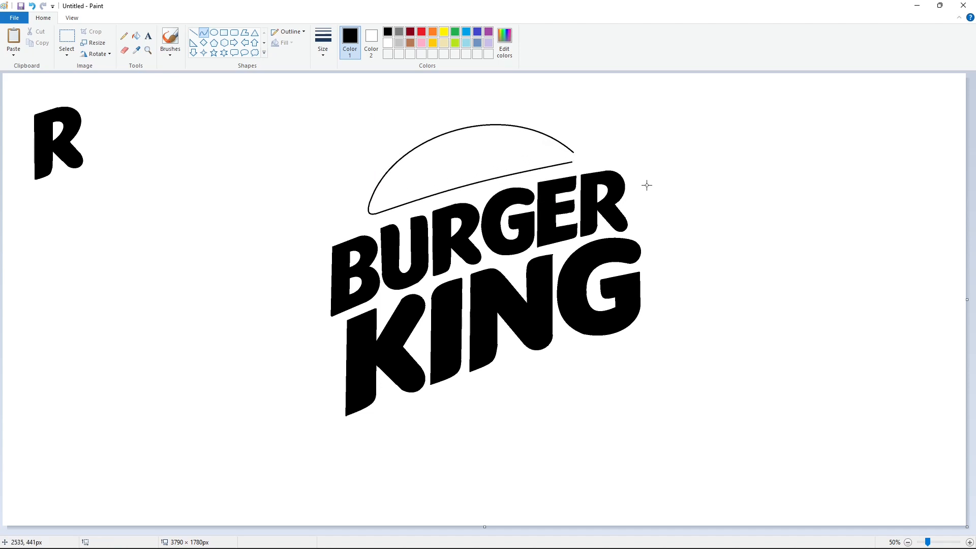
drag(576, 156, 580, 158)
click(613, 156)
click(603, 157)
Outline a narrow tapered highlight inside the bun's left side with a thinner line
click(323, 41)
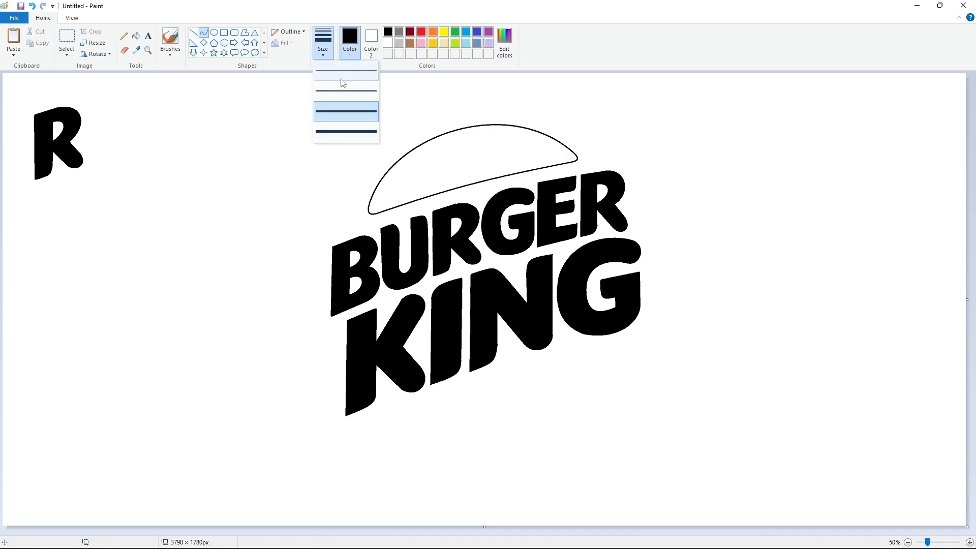
click(343, 83)
mouse_move(424, 148)
mouse_down()
mouse_move(390, 195)
mouse_move(406, 160)
mouse_up()
click(406, 160)
drag(386, 192, 430, 144)
click(383, 202)
click(430, 187)
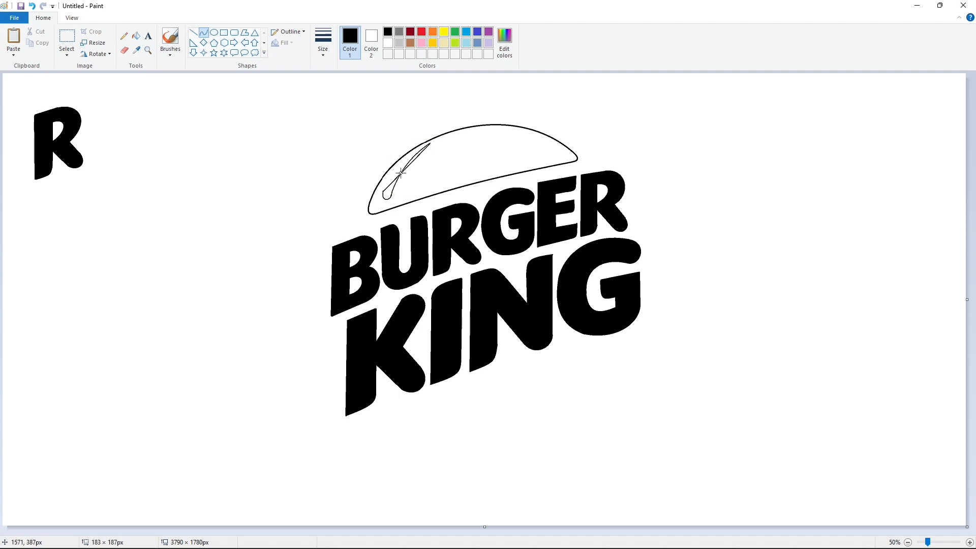
drag(401, 173, 401, 158)
Fill the bun's left highlight with dark red
click(140, 37)
click(389, 190)
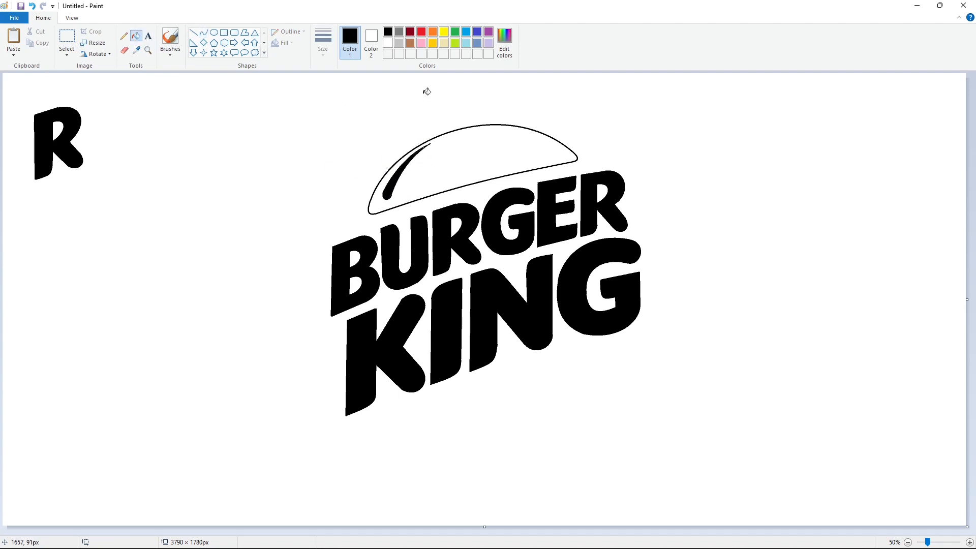
click(410, 32)
click(391, 187)
Outline a crescent highlight inside the bun's right side with black curves and fill it with dark red
click(204, 33)
click(387, 33)
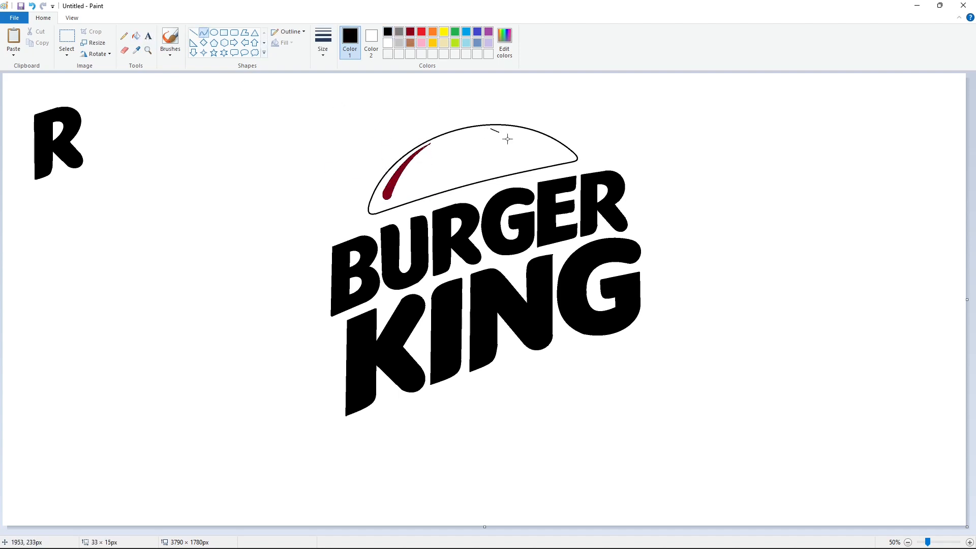
mouse_move(507, 138)
mouse_down()
mouse_move(530, 161)
mouse_move(515, 133)
mouse_up()
drag(527, 141, 551, 149)
drag(490, 129, 565, 160)
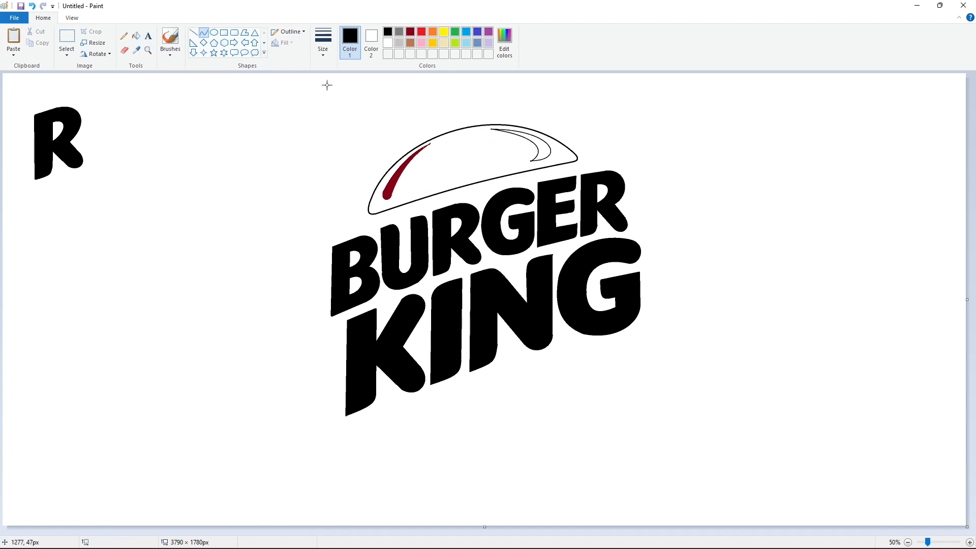
click(137, 36)
click(544, 148)
click(410, 33)
click(543, 147)
Trim the edges and tips of the bun's highlights with short white lines at 100% zoom
click(969, 542)
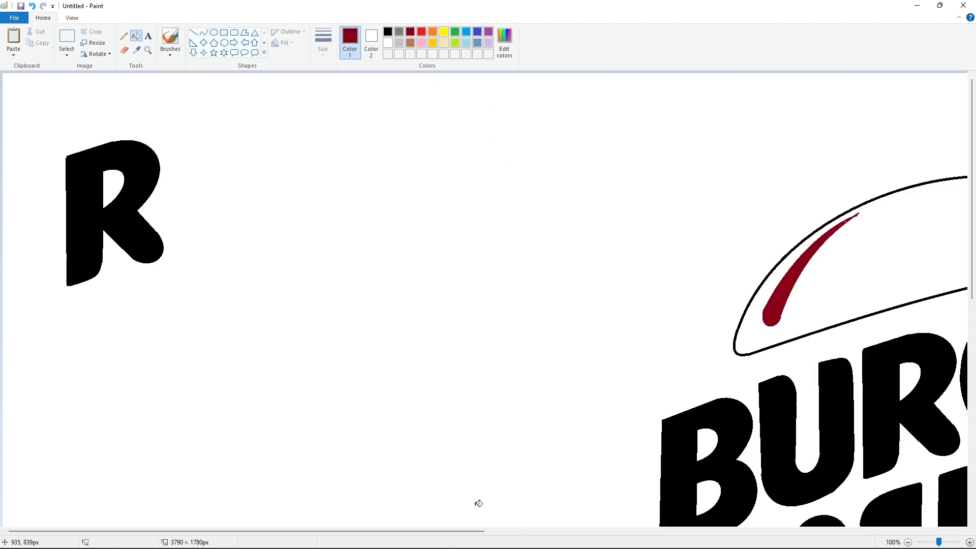
drag(460, 531, 684, 510)
click(193, 32)
click(323, 46)
click(344, 108)
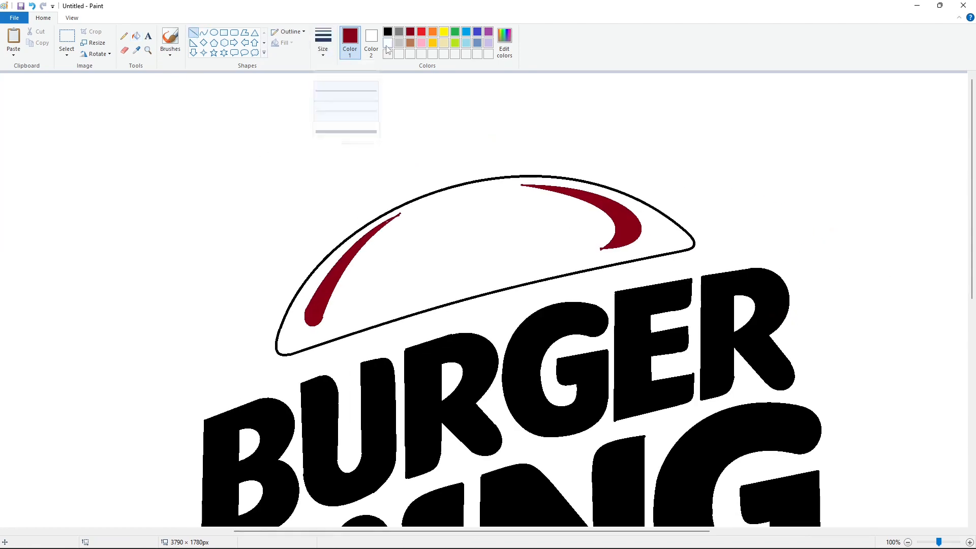
click(387, 43)
drag(605, 250, 596, 251)
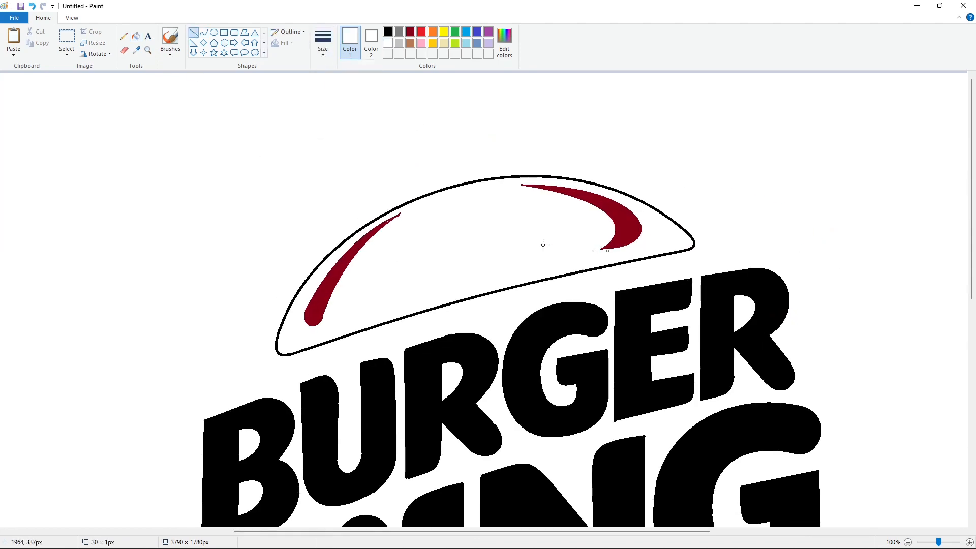
drag(526, 183, 526, 184)
click(304, 314)
Fill the bun with black and both of its highlights with white
click(137, 38)
click(388, 33)
click(414, 234)
click(390, 43)
click(343, 260)
click(625, 226)
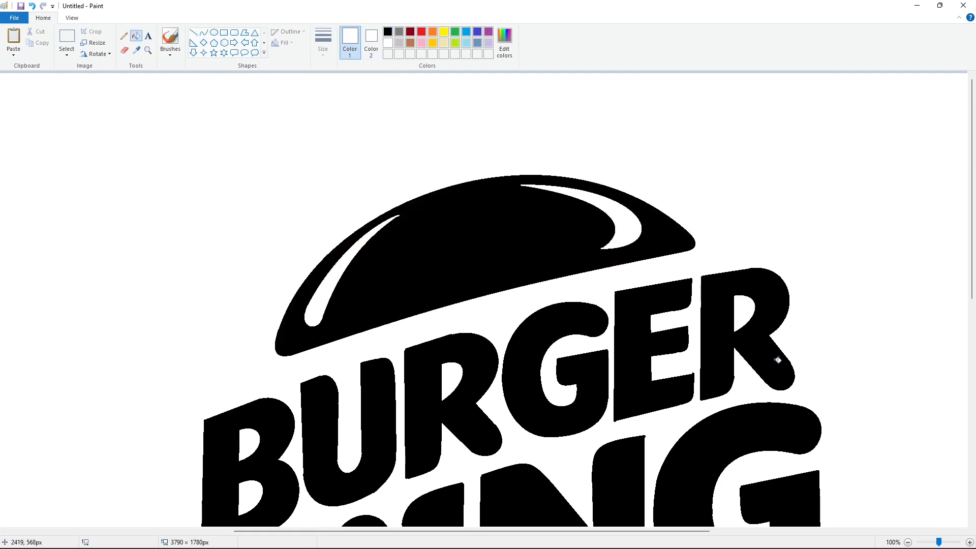
Outline the lower bun beneath the word KING with black curves, with a rising upper edge, rounded tips and a bulging lower edge
scroll(868, 417, down, 1)
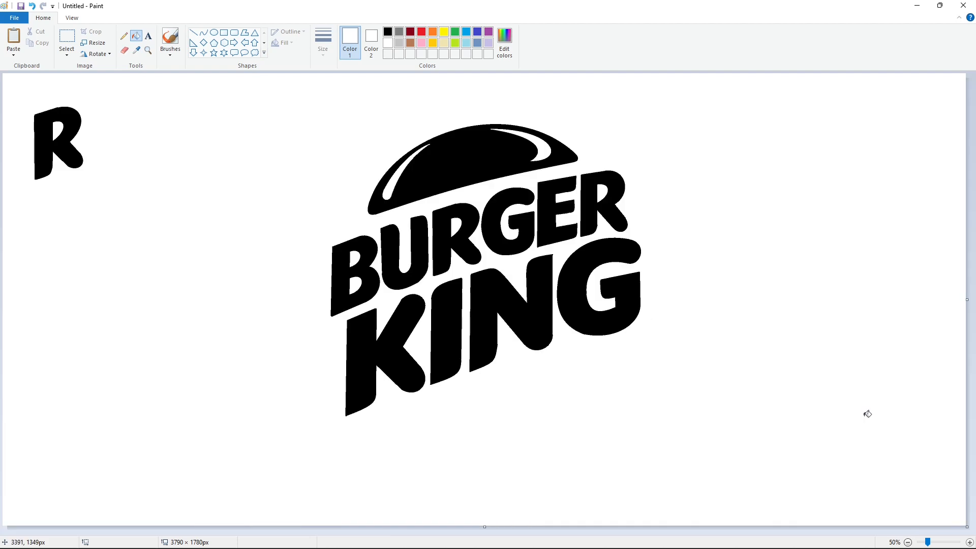
click(203, 32)
click(387, 32)
click(323, 40)
click(346, 105)
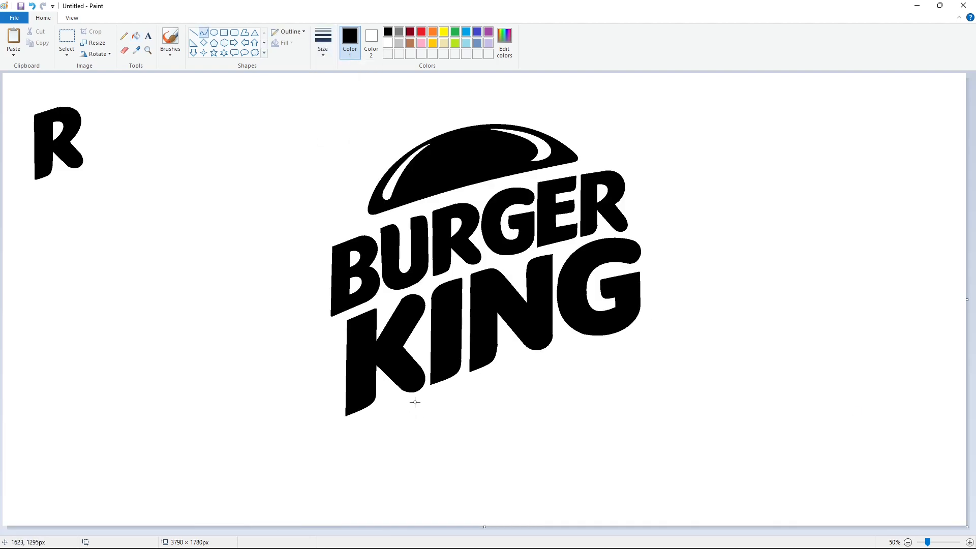
drag(410, 405, 606, 340)
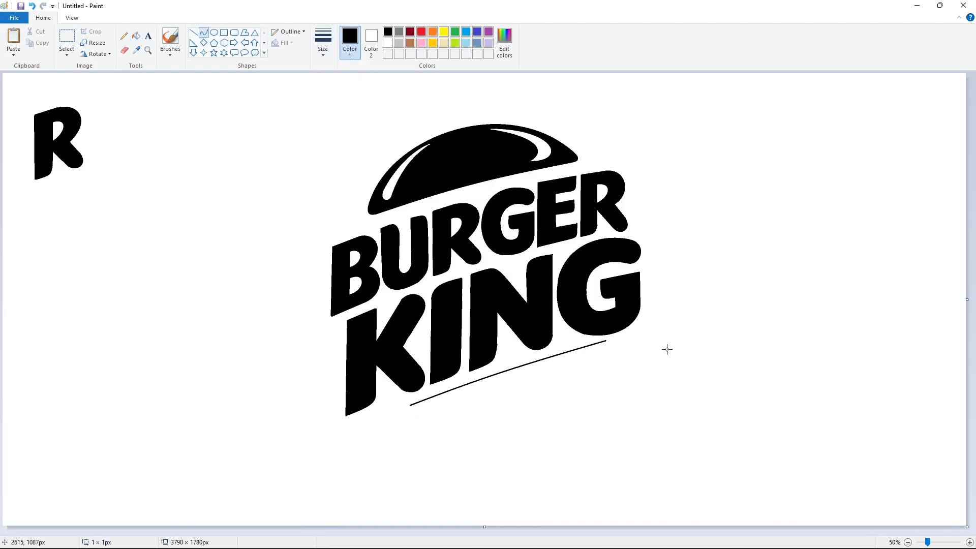
click(606, 342)
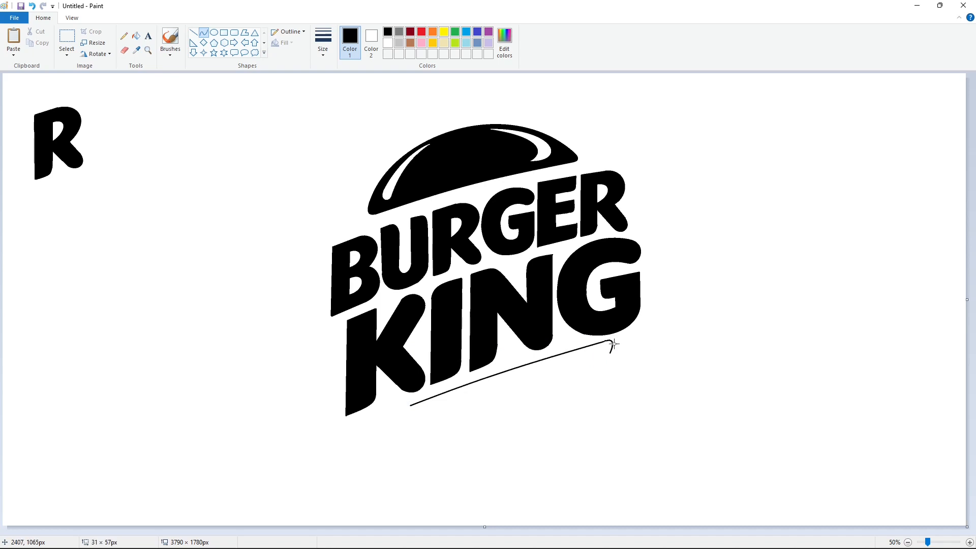
drag(616, 356, 496, 460)
click(712, 435)
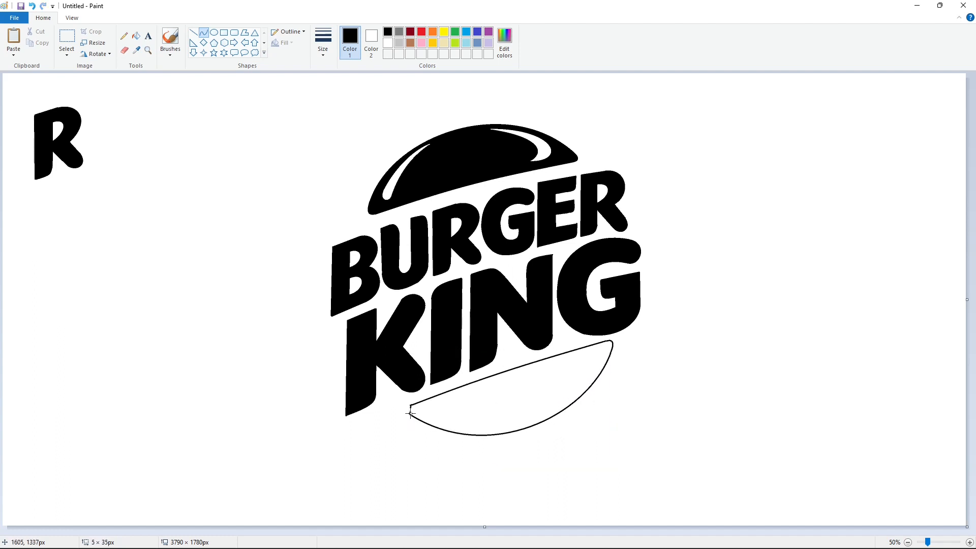
drag(406, 407, 404, 408)
click(472, 412)
Outline a tapered highlight inside the lower bun's right side with thinner black curves and fill it with black
click(324, 49)
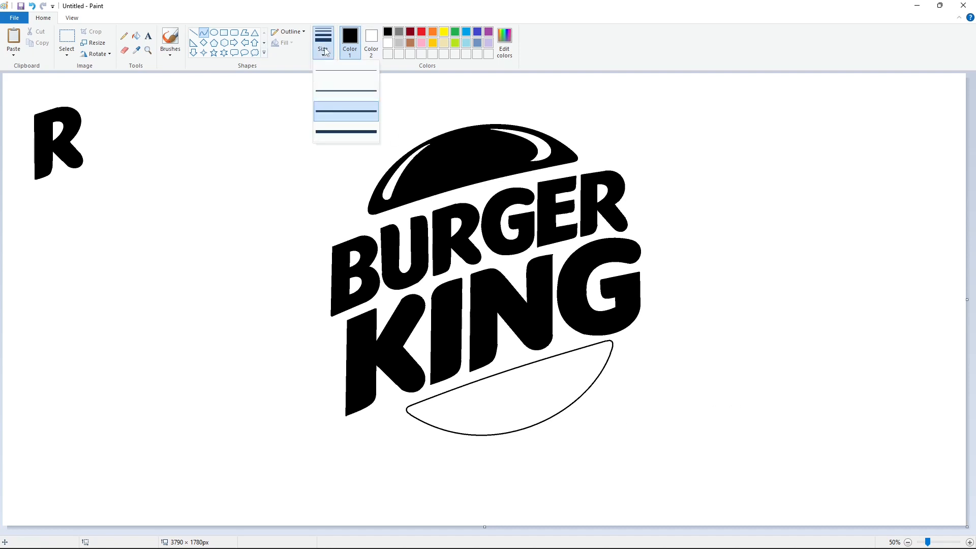
click(336, 91)
mouse_move(536, 416)
mouse_down()
mouse_move(584, 361)
mouse_move(571, 399)
mouse_up()
click(628, 374)
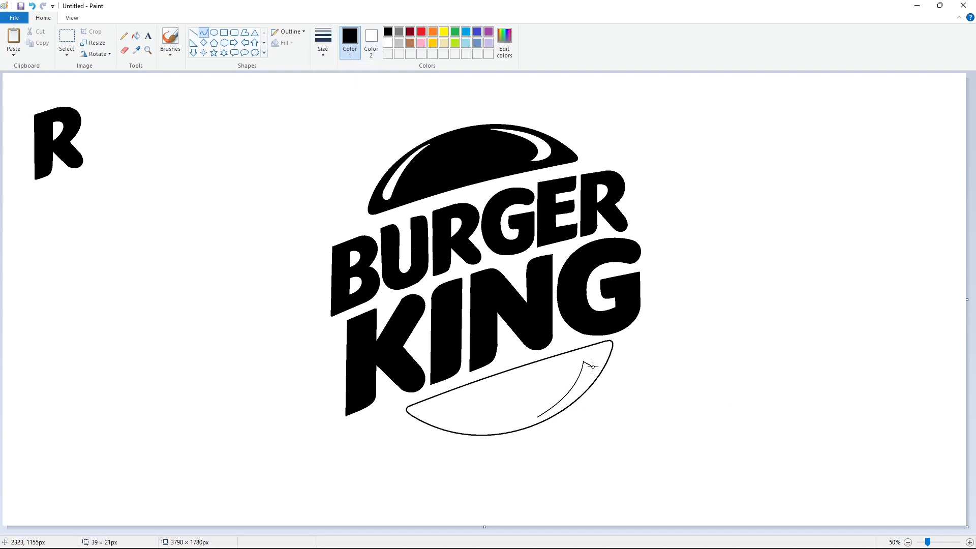
drag(594, 365, 538, 416)
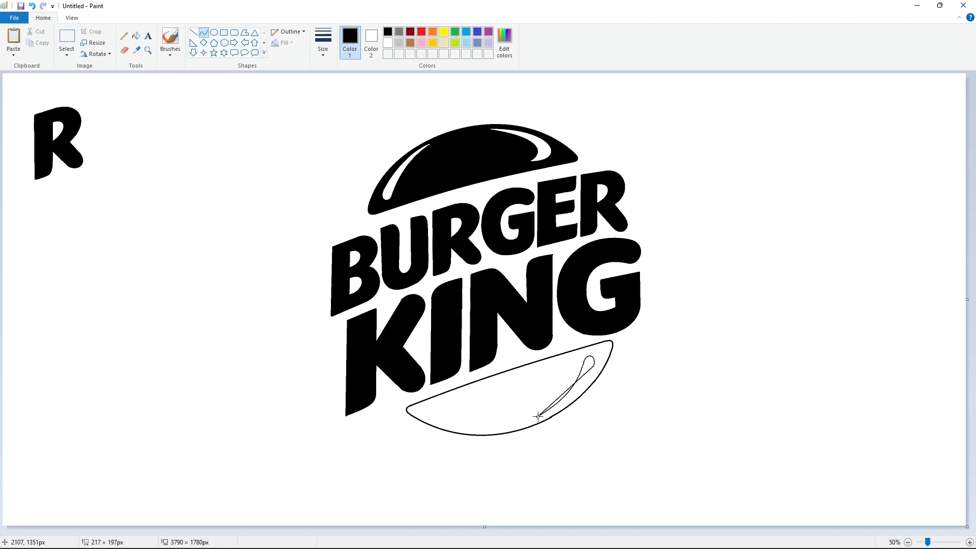
click(586, 381)
click(569, 404)
click(679, 387)
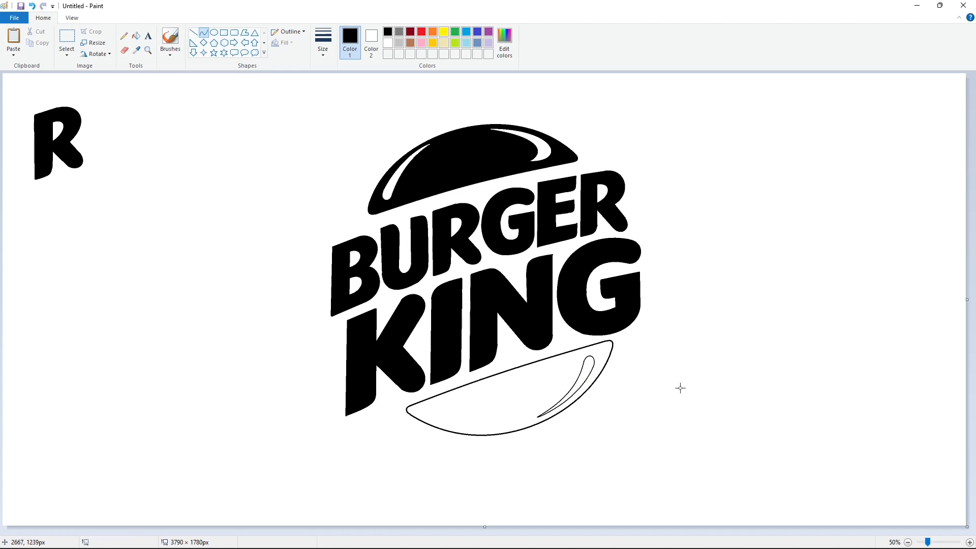
click(136, 36)
click(588, 365)
Trim the lower tip of the lower bun's highlight with short white lines at 100% zoom
click(969, 542)
scroll(482, 505, down, 2)
drag(467, 531, 796, 531)
scroll(752, 452, down, 1)
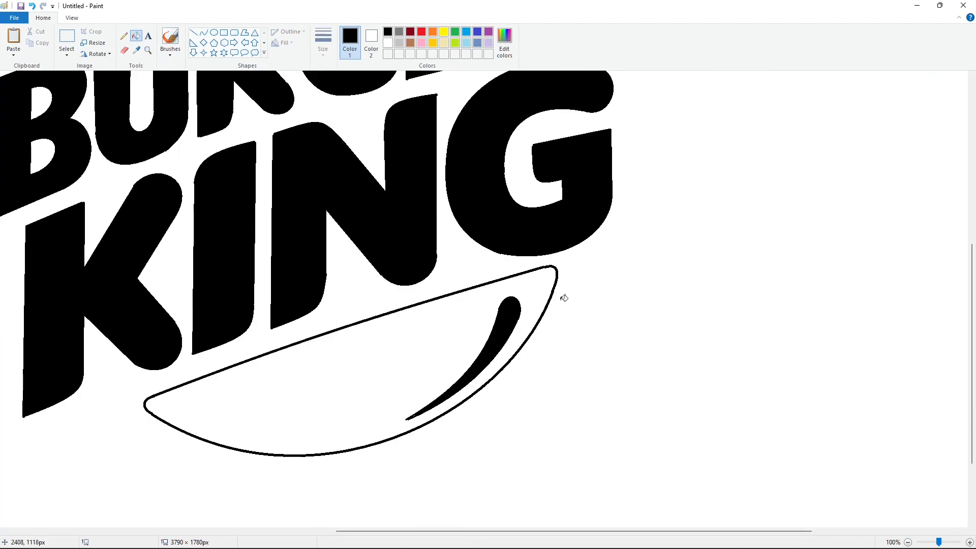
click(193, 33)
click(388, 43)
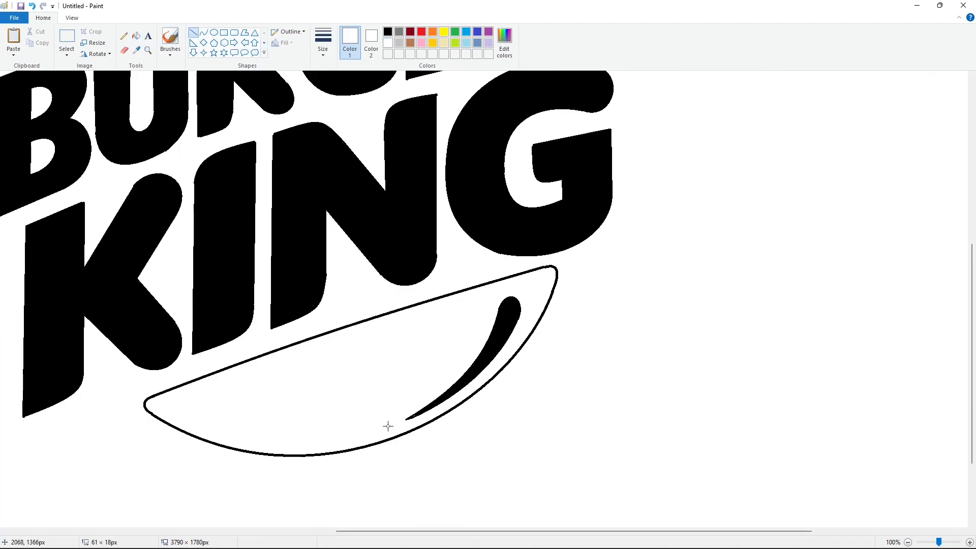
scroll(494, 424, up, 2)
scroll(551, 404, down, 2)
Fill the lower bun with black and its highlight with white, using dark red as the highlight's interim fill
click(136, 36)
click(410, 32)
click(510, 313)
click(387, 32)
click(442, 339)
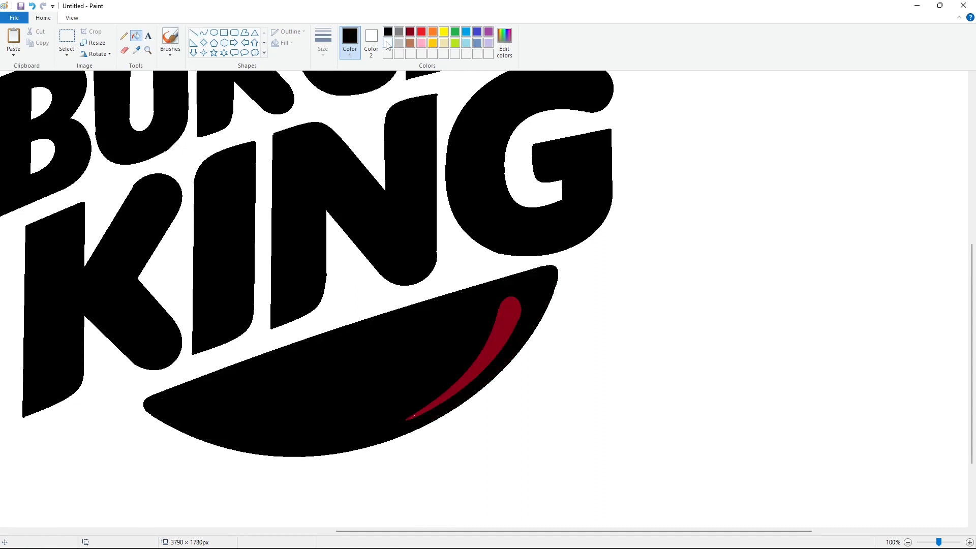
click(387, 42)
click(503, 326)
scroll(854, 488, down, 1)
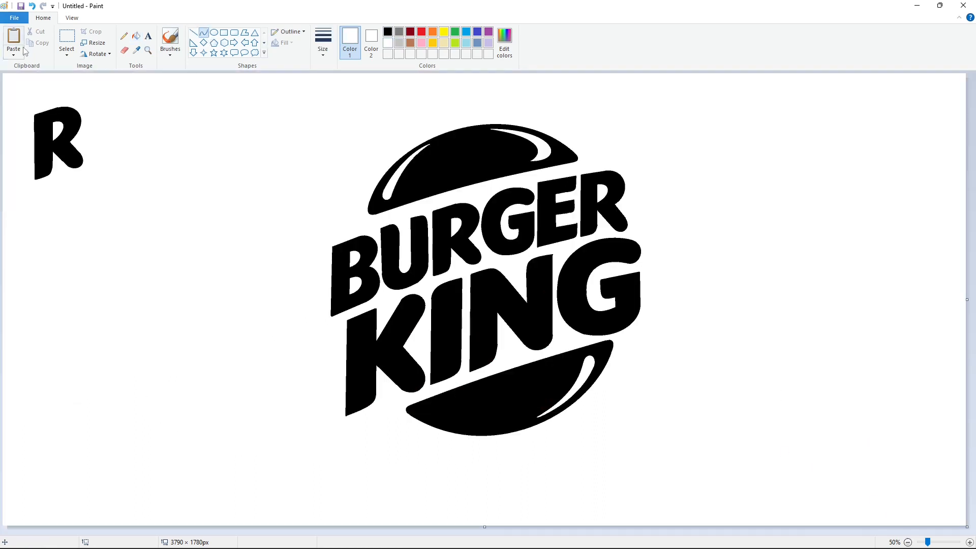
Copy the logo, widen the canvas to 5852 px and paste the copy beside the original
click(66, 38)
drag(154, 89, 742, 505)
key(ctrl+c)
click(853, 384)
click(907, 543)
drag(485, 188, 748, 192)
key(ctrl+v)
drag(175, 165, 616, 181)
click(751, 350)
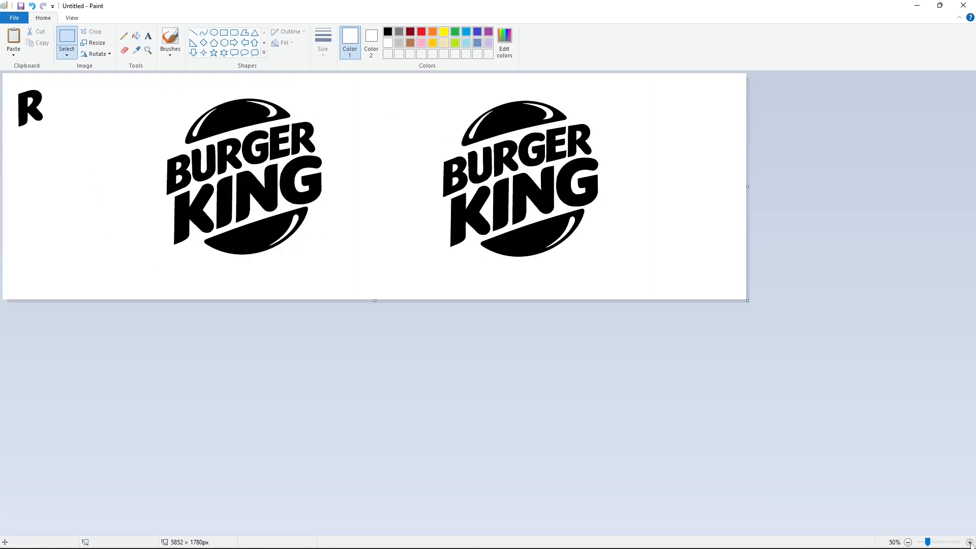
Draw a black circle outline about 1187 × 1185 px over the original logo
click(970, 542)
click(214, 34)
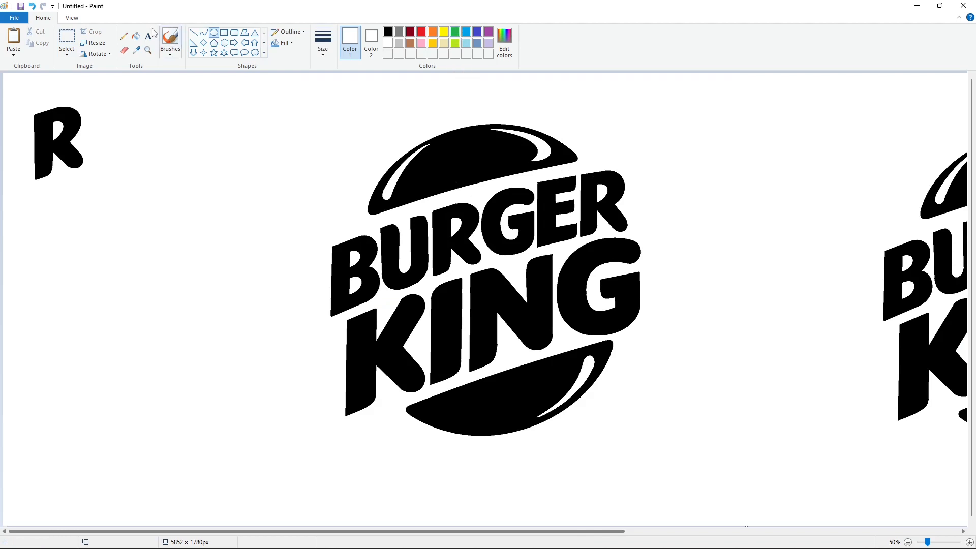
click(387, 31)
click(323, 42)
click(337, 108)
drag(324, 159, 628, 462)
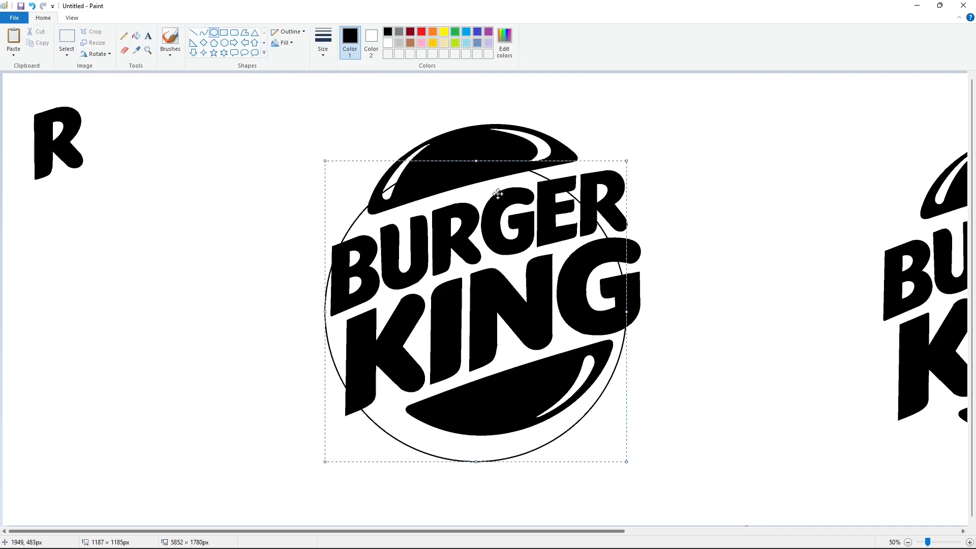
Resize the circle outline around the logo to about 1317 × 1393 px
drag(475, 159, 478, 109)
drag(327, 285, 312, 288)
drag(627, 285, 681, 277)
drag(496, 110, 493, 104)
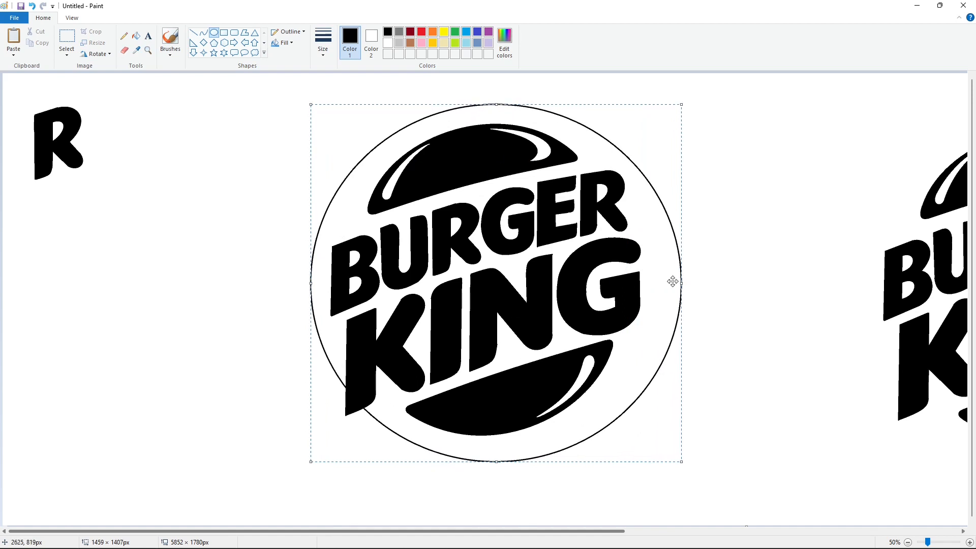
drag(681, 282, 644, 288)
drag(643, 104, 682, 107)
drag(682, 282, 644, 292)
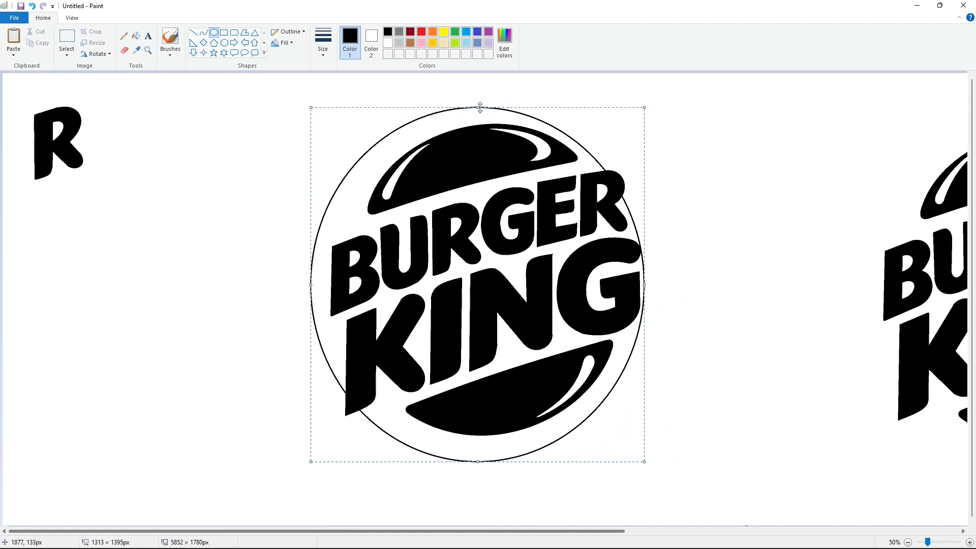
drag(480, 107, 480, 111)
drag(648, 109, 673, 108)
drag(674, 285, 645, 296)
Undo the circle outline, the pasted logo copy and the canvas widening
key(ctrl+z)
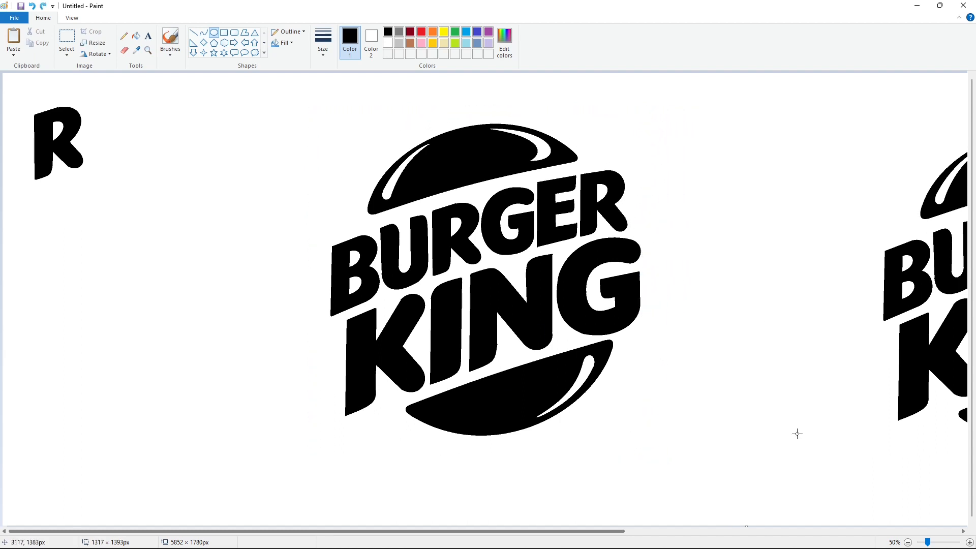
key(ctrl+z)
key(ctrl+z)
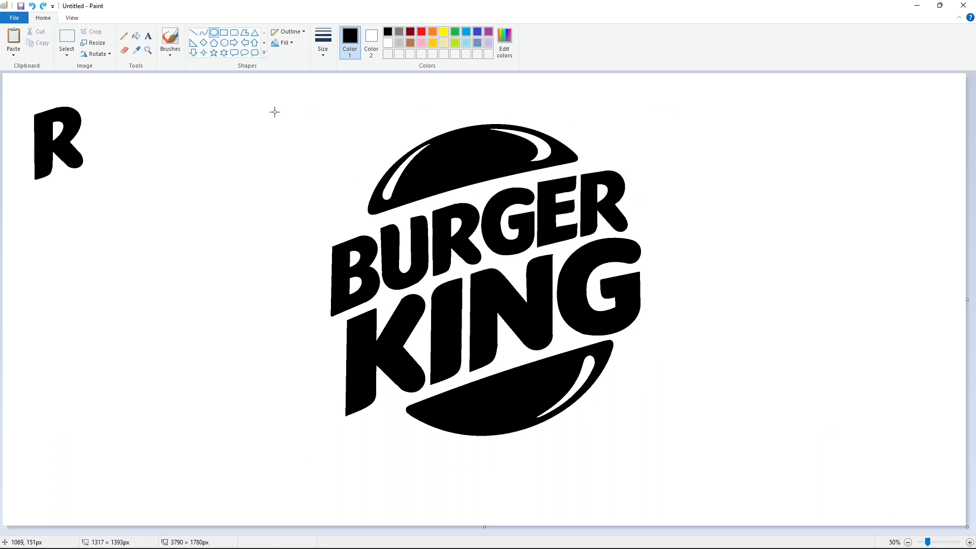
Draw the ring's outer edge with black curves from above the upper bun around the logo's left side to beyond the lower bun's right tip
click(204, 33)
click(322, 41)
click(338, 111)
drag(540, 113, 290, 306)
drag(401, 213, 290, 161)
click(710, 203)
drag(291, 305, 504, 492)
mouse_move(322, 352)
mouse_down()
mouse_move(292, 381)
mouse_move(367, 508)
mouse_up()
click(369, 508)
drag(504, 493, 660, 372)
mouse_move(584, 436)
mouse_down()
mouse_move(572, 462)
mouse_move(638, 433)
mouse_up()
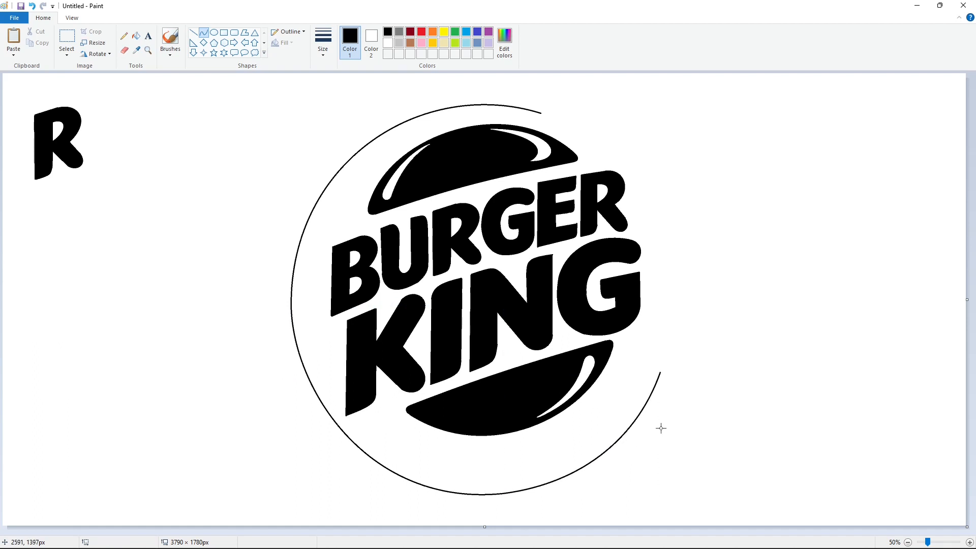
Draw the ring's upper inner edge with black curves from its top tip down the left side to the K's foot
mouse_move(539, 112)
mouse_down()
mouse_move(506, 108)
mouse_move(316, 243)
mouse_up()
drag(386, 202, 448, 95)
drag(389, 128, 348, 128)
drag(315, 245, 343, 392)
drag(320, 295, 304, 290)
drag(307, 375, 316, 356)
click(407, 368)
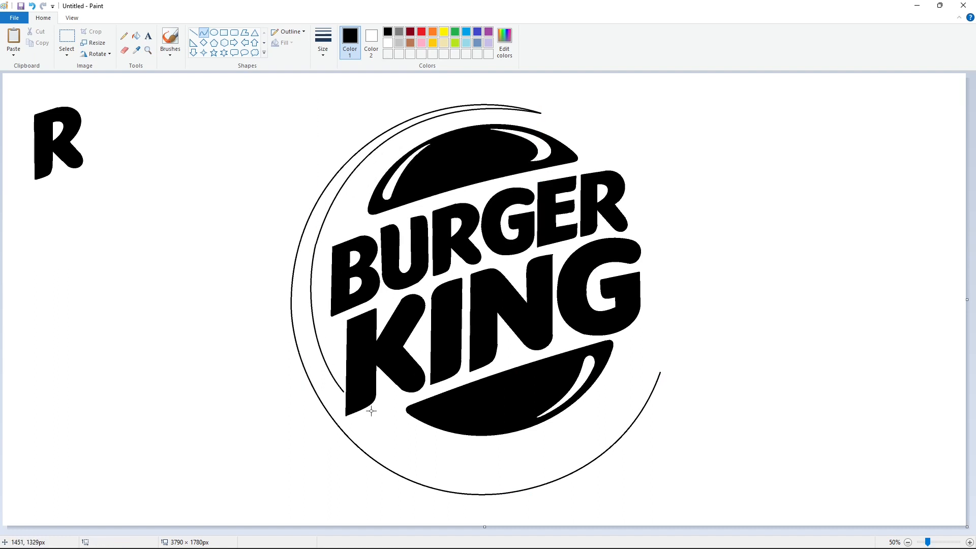
Try a curve for the ring's lower inner edge from the K's foot to the right end and undo it
drag(362, 413, 629, 357)
drag(485, 404, 470, 491)
drag(556, 452, 569, 473)
key(ctrl+z)
Draw the ring's lower inner edge with a black curve from the K's foot beneath the lower bun to the right end
mouse_move(363, 413)
mouse_down()
mouse_move(503, 407)
mouse_move(629, 358)
mouse_up()
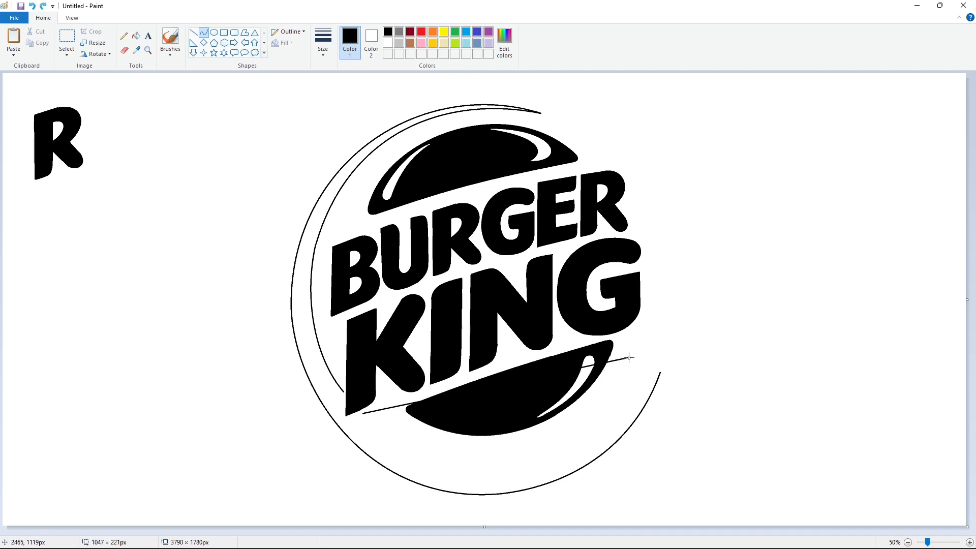
drag(478, 389, 468, 472)
drag(561, 452, 570, 468)
Close the ring at its right end and around the K's foot with straight black lines, and fill it with black
click(193, 32)
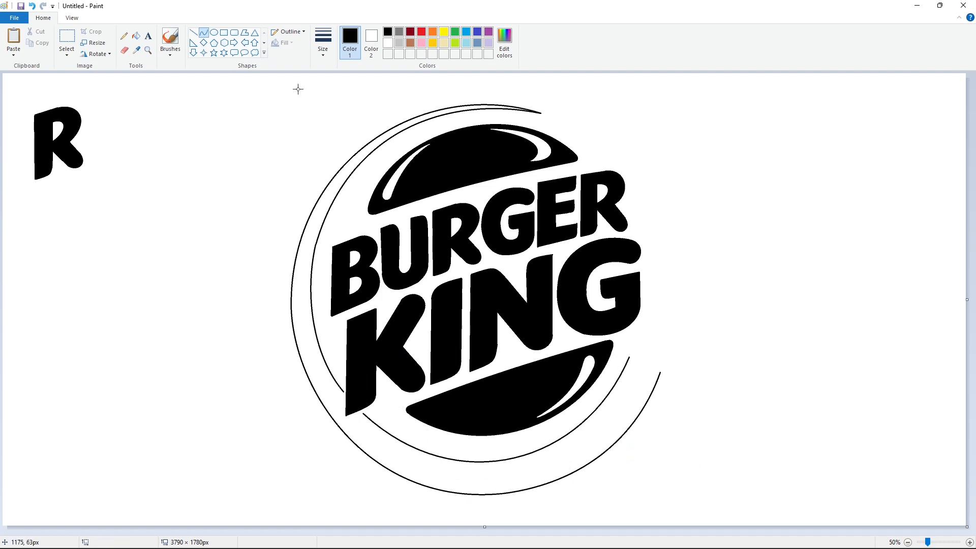
drag(645, 365, 660, 373)
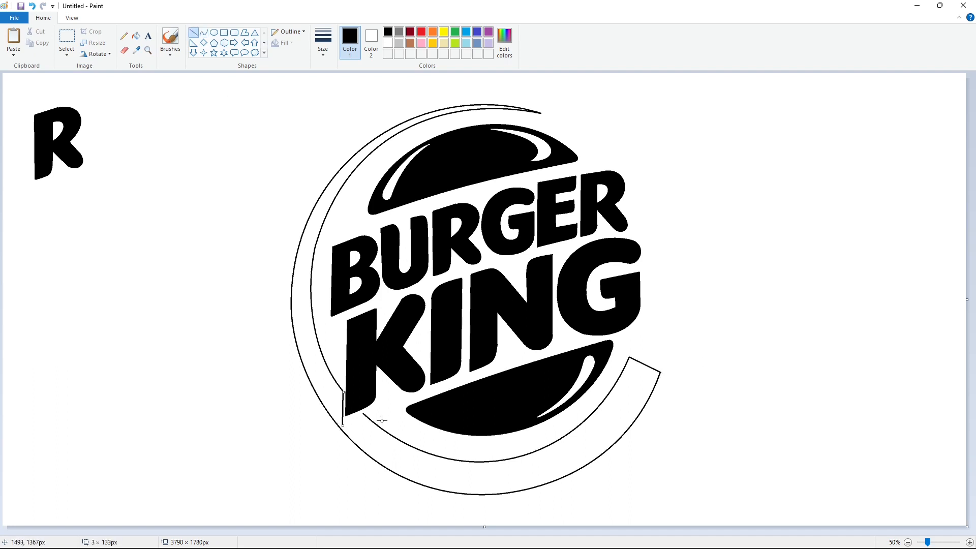
drag(363, 413, 341, 422)
click(400, 412)
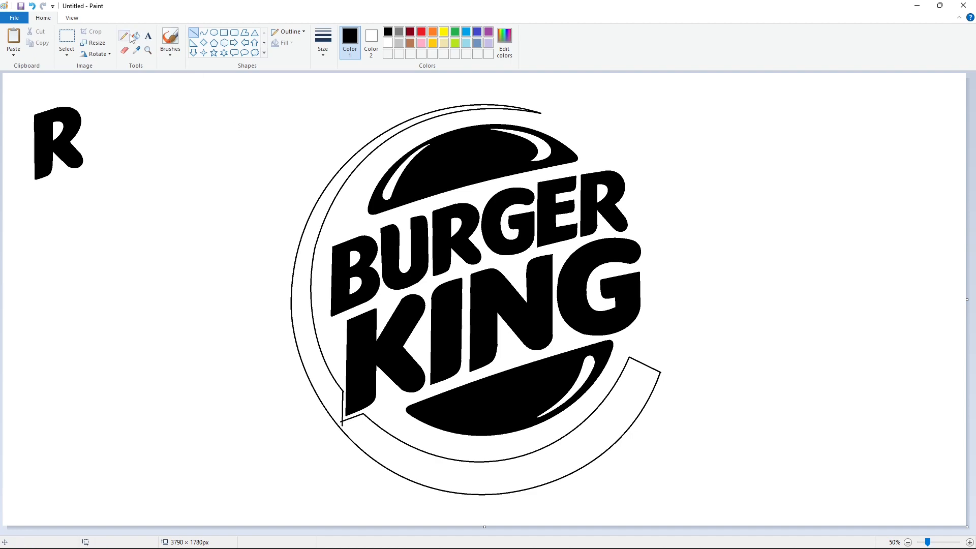
click(136, 36)
click(312, 220)
Trim the ring's inner corner beside the K's foot with a short white line at 100% zoom
click(969, 542)
scroll(601, 498, down, 2)
scroll(601, 498, down, 3)
scroll(564, 464, right, 5)
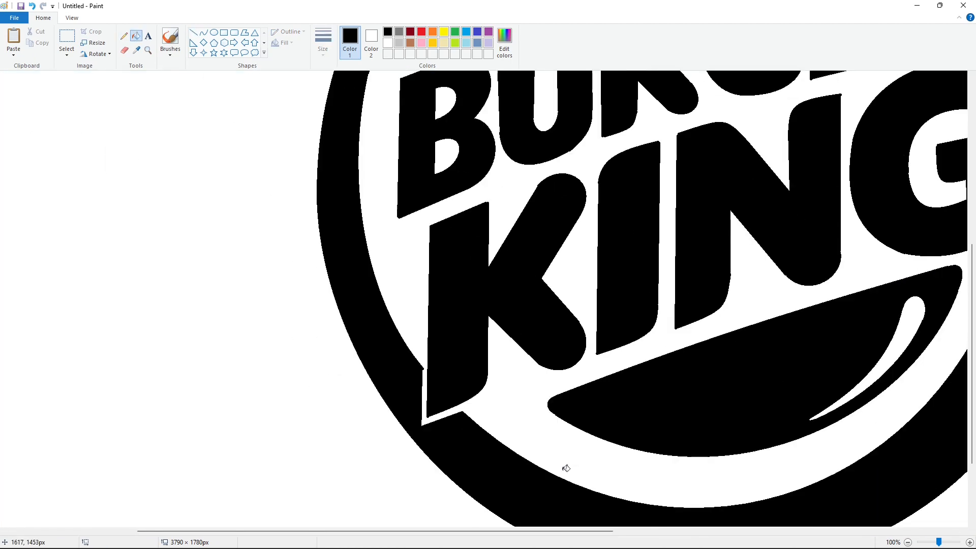
click(193, 32)
click(388, 43)
drag(424, 375, 424, 343)
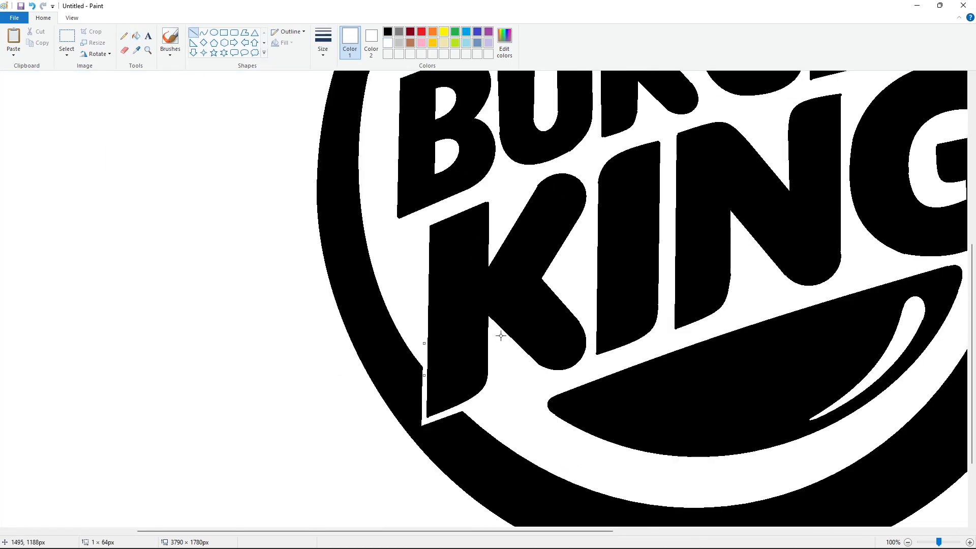
click(907, 542)
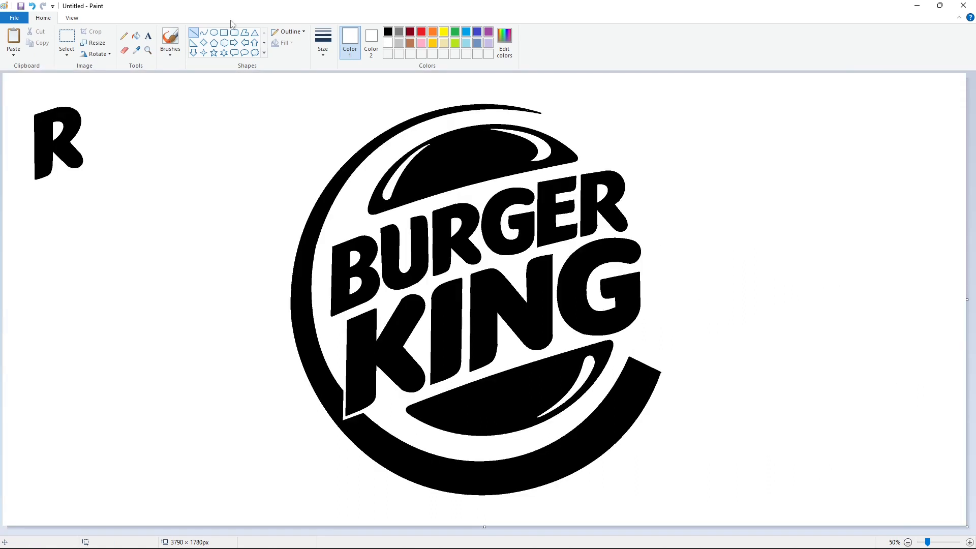
Draw a thick black circle about 115 × 107 px just above the ring's right end
click(214, 32)
click(323, 44)
click(346, 111)
click(387, 32)
click(323, 43)
click(345, 132)
drag(640, 332, 671, 361)
key(ctrl+plus)
key(ctrl+plus)
key(ctrl+plus)
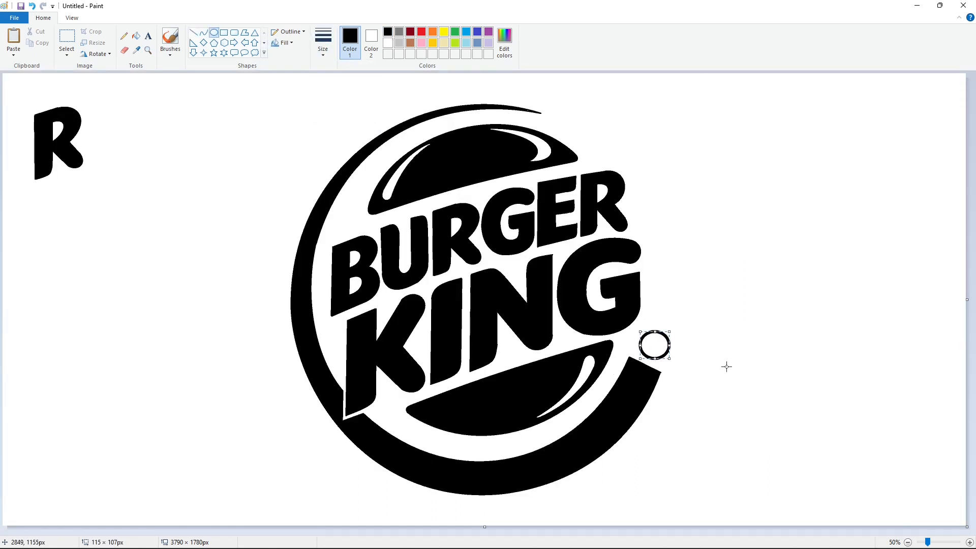
click(731, 357)
Add a bold Product Sans letter R at size 70 inside the small circle and enlarge its text box
click(148, 36)
click(169, 143)
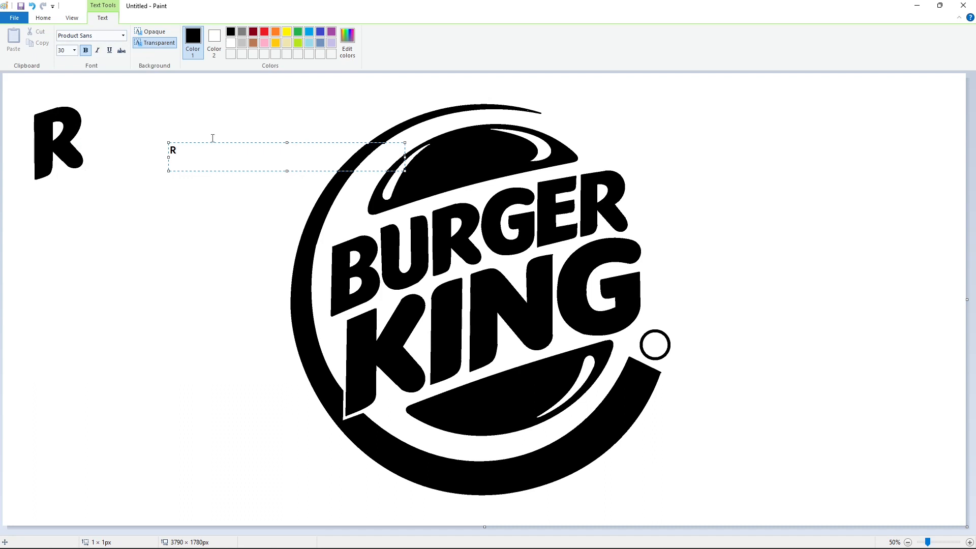
key(ctrl+z)
click(648, 328)
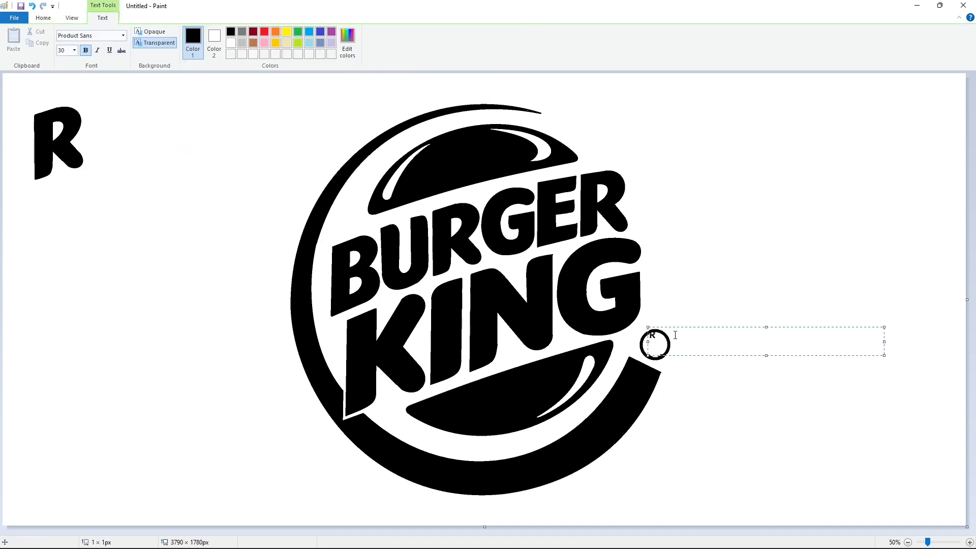
drag(675, 335, 646, 333)
click(75, 50)
text(50)
key(Return)
click(76, 50)
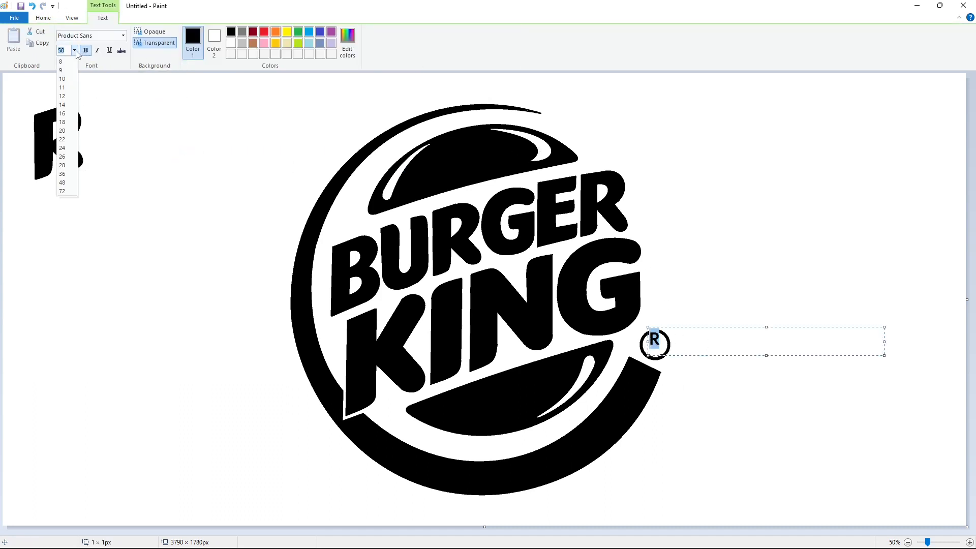
text(70)
key(Return)
drag(766, 355, 766, 382)
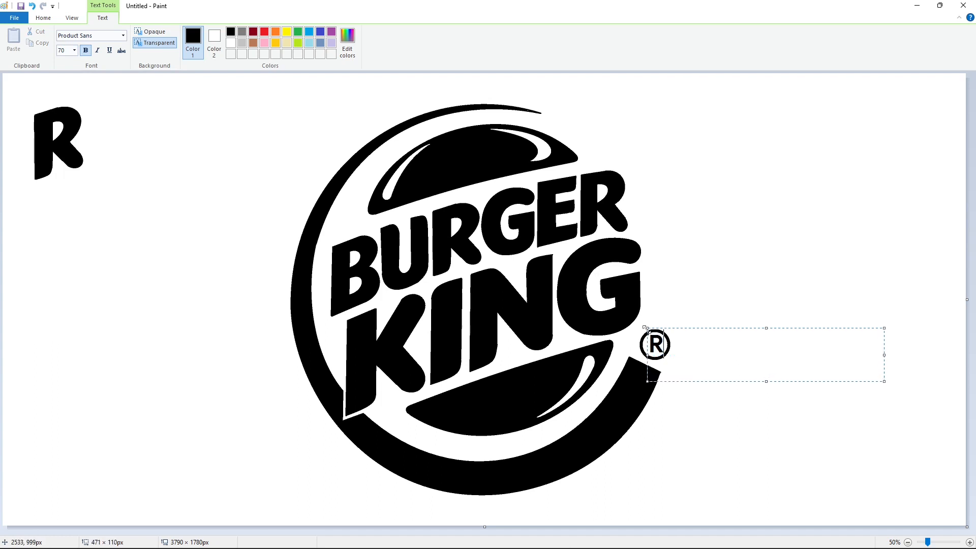
Enlarge the small letter R to size 80 and place it on empty canvas away from the circle
drag(667, 346, 643, 345)
click(74, 51)
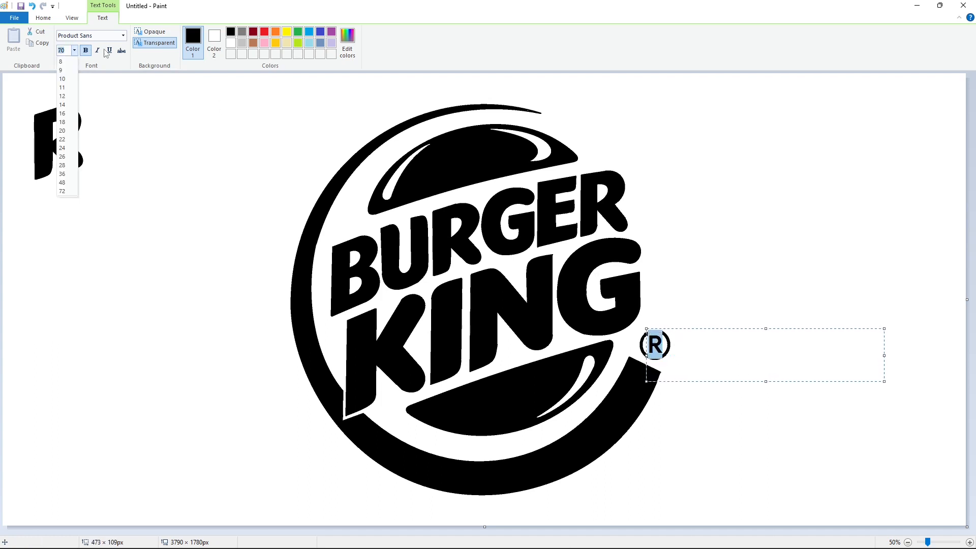
text(75)
key(Return)
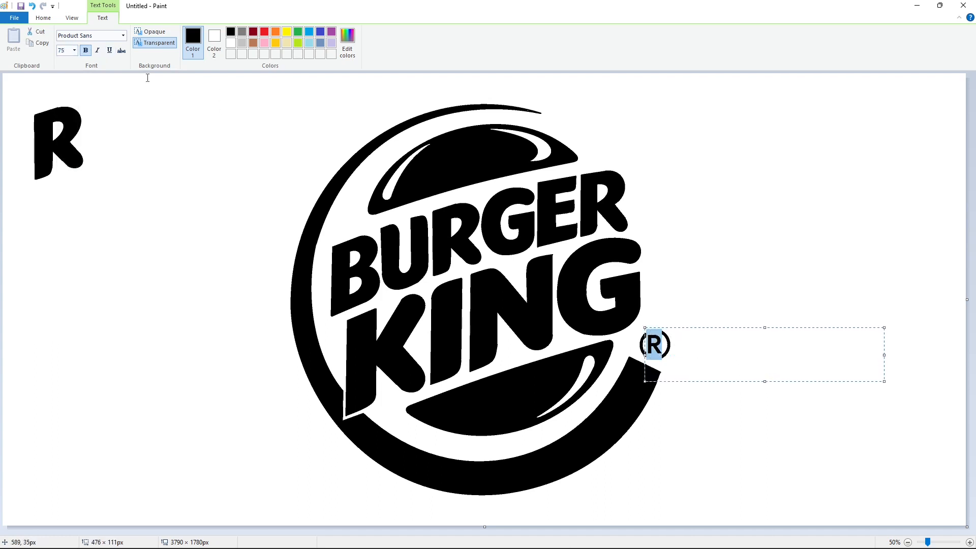
click(75, 50)
text(80)
key(Return)
mouse_move(645, 328)
mouse_down()
mouse_move(699, 273)
mouse_move(744, 332)
mouse_up()
click(672, 268)
Cut out the small R, paste it back and position it centred inside the small circle
click(67, 38)
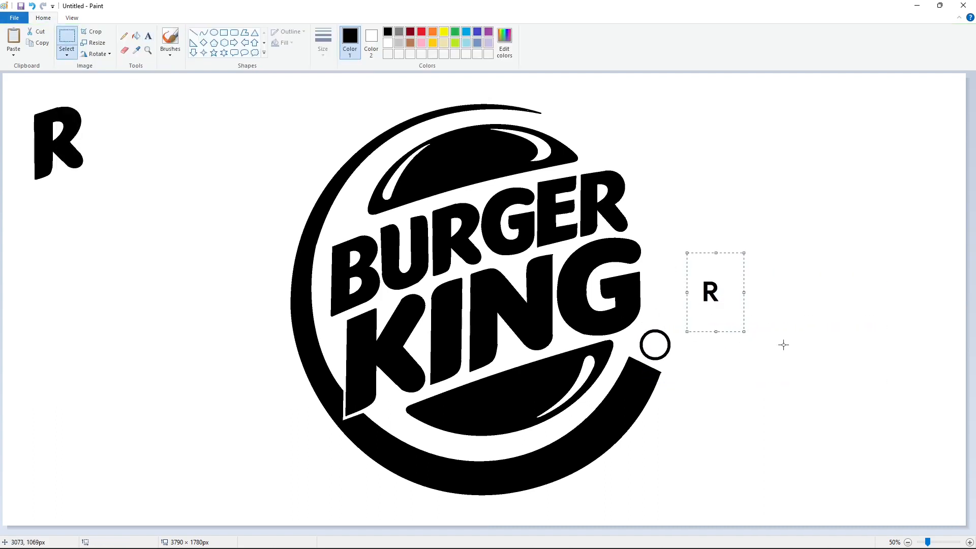
key(ctrl+x)
key(ctrl+v)
drag(38, 105, 668, 338)
key(Down)
key(ctrl+z)
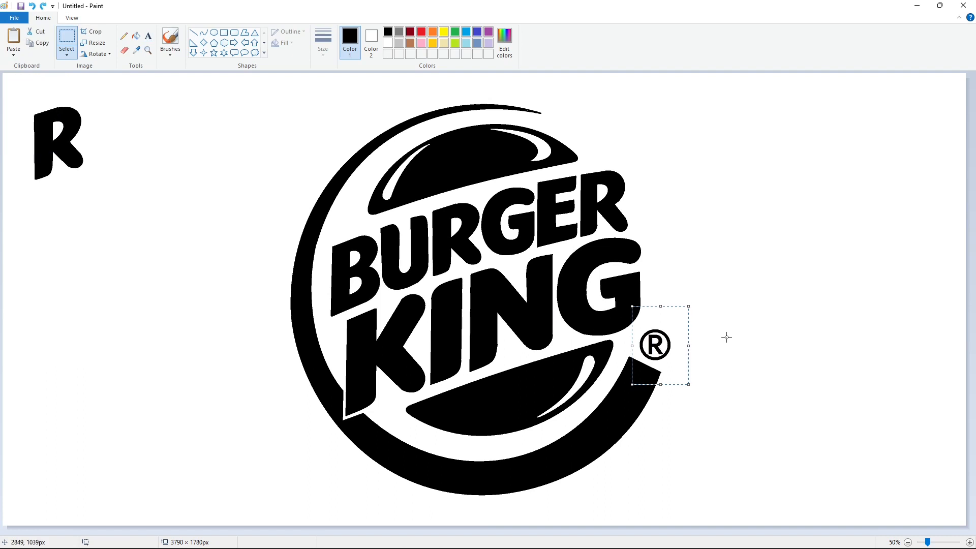
click(727, 337)
Fill the leftover large R outside the logo with white to erase it
click(135, 36)
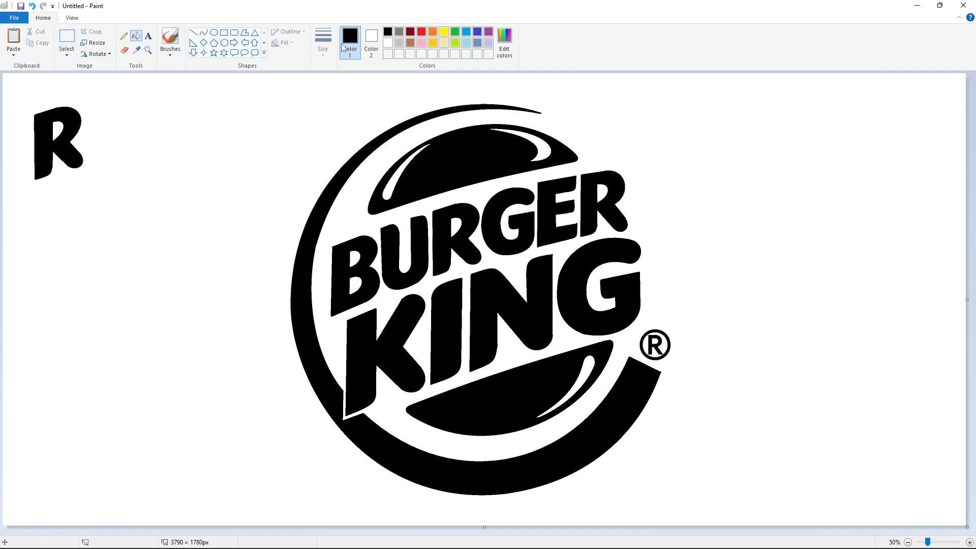
click(387, 42)
click(43, 143)
Touch up the ring's thin upper tip with a very short black line at 100% zoom
click(970, 543)
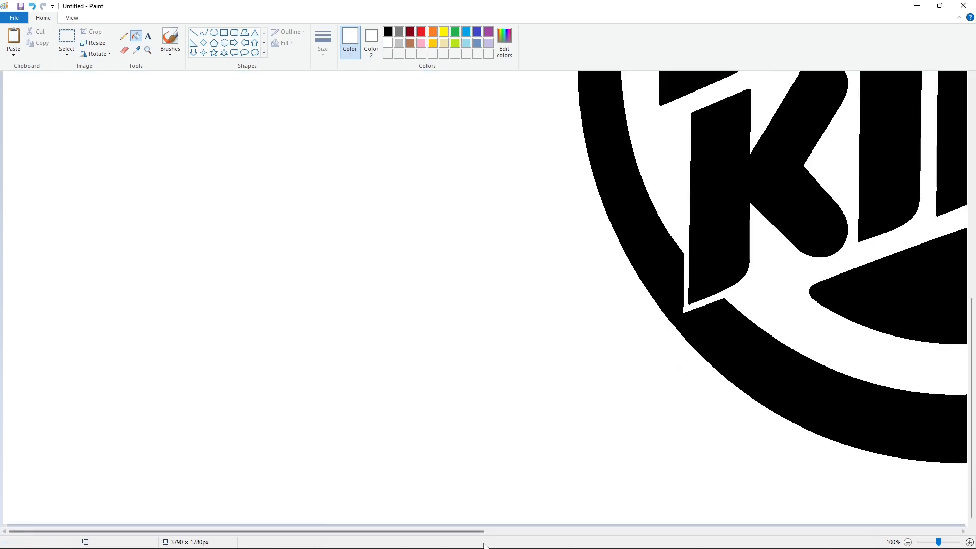
scroll(597, 457, right, 4)
scroll(603, 452, up, 10)
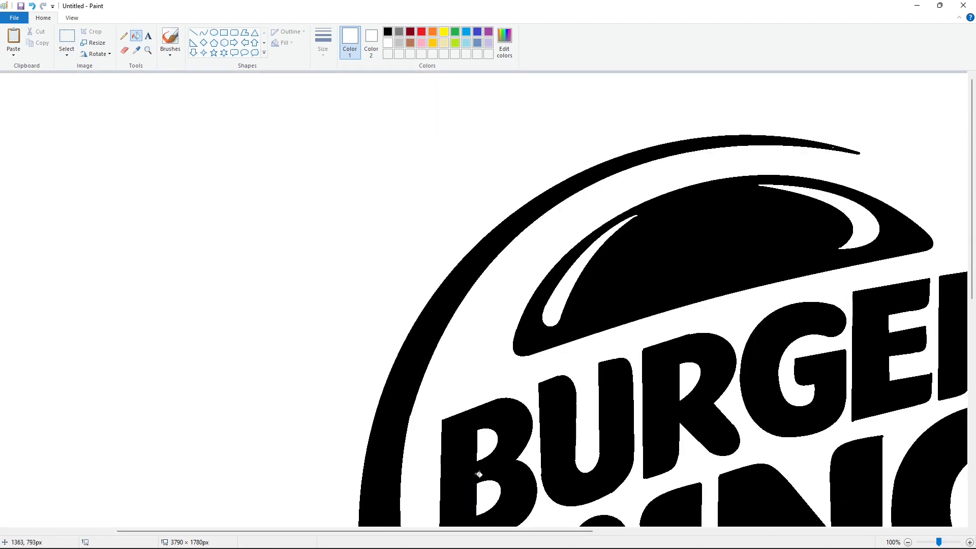
scroll(544, 514, right, 5)
click(124, 35)
click(388, 32)
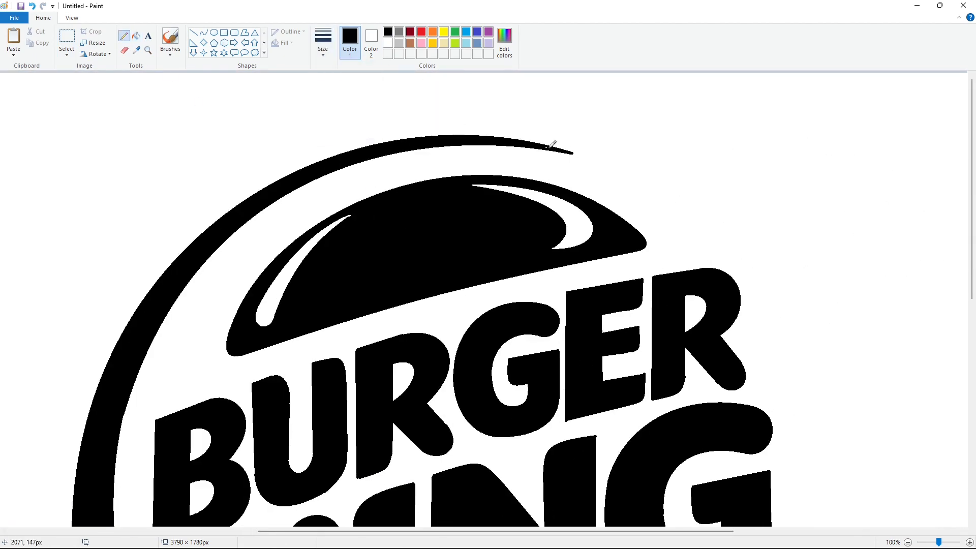
click(193, 32)
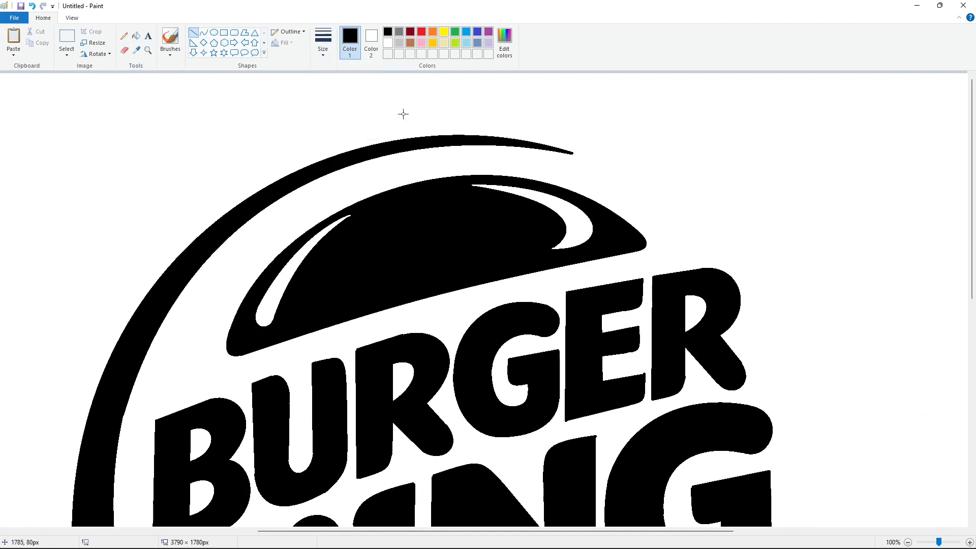
key(ctrl+z)
click(323, 43)
click(342, 73)
drag(576, 153, 576, 154)
click(613, 141)
scroll(793, 338, down, 5)
click(908, 543)
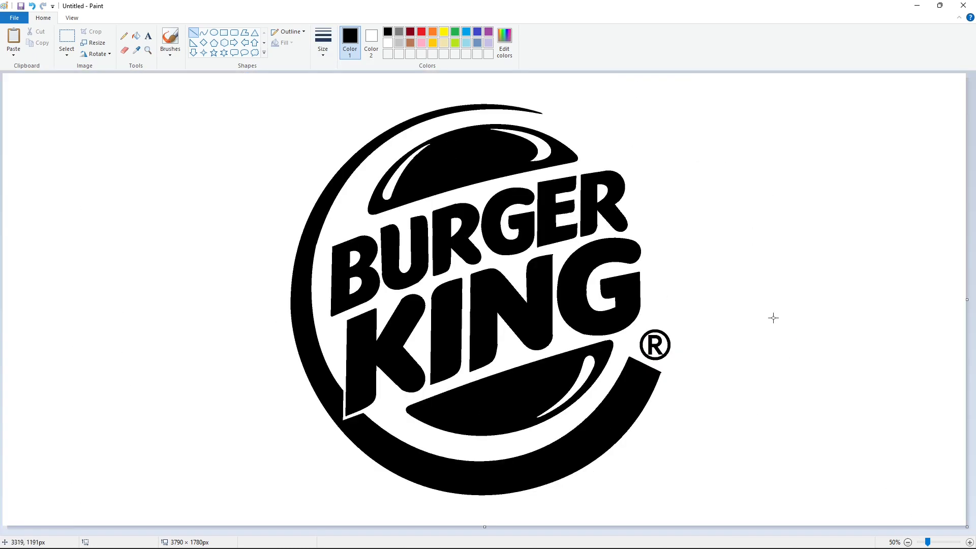
Mix a darker blue and add it to the palette as a custom color
click(466, 32)
click(504, 43)
click(543, 214)
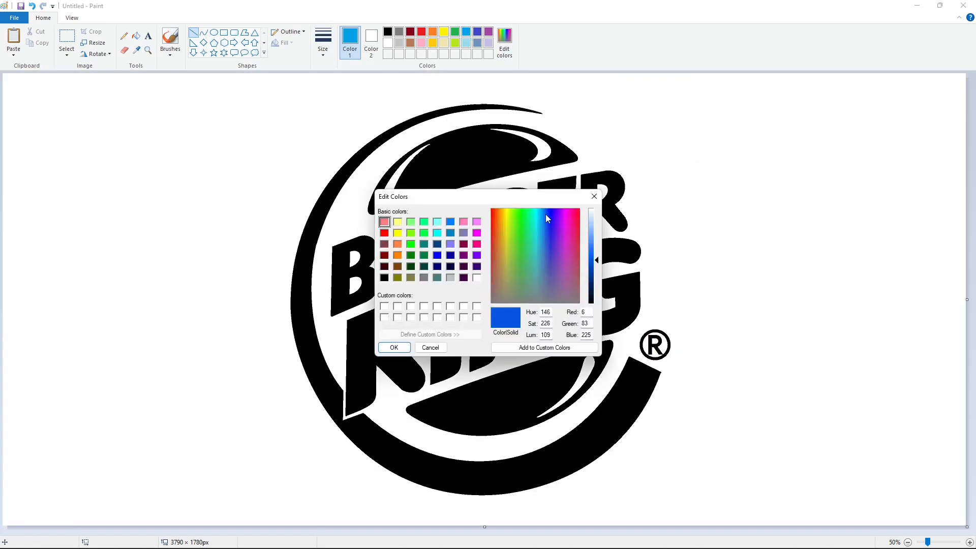
mouse_move(596, 260)
mouse_down()
mouse_move(596, 275)
mouse_move(597, 266)
mouse_up()
click(394, 347)
Add a custom darker gold to the palette, starting from the standard gold
click(433, 43)
click(504, 44)
click(394, 347)
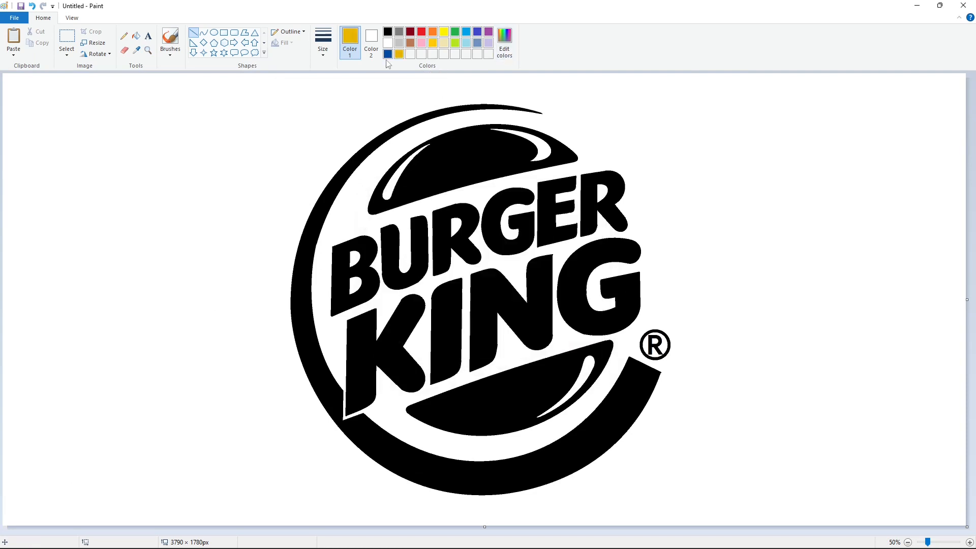
Fill the crescent ring with the custom blue and both bun halves with the standard gold
click(387, 54)
click(136, 35)
click(335, 185)
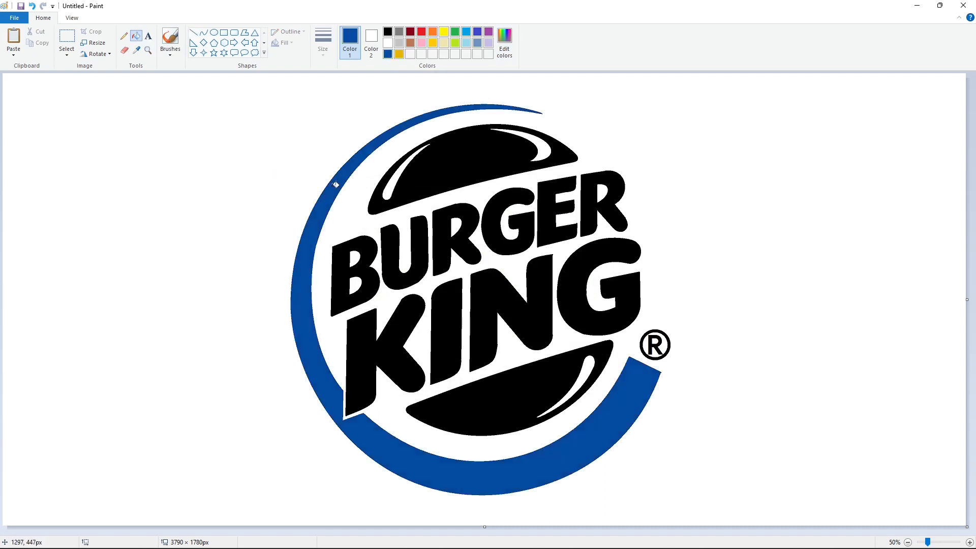
click(435, 45)
click(454, 164)
click(527, 404)
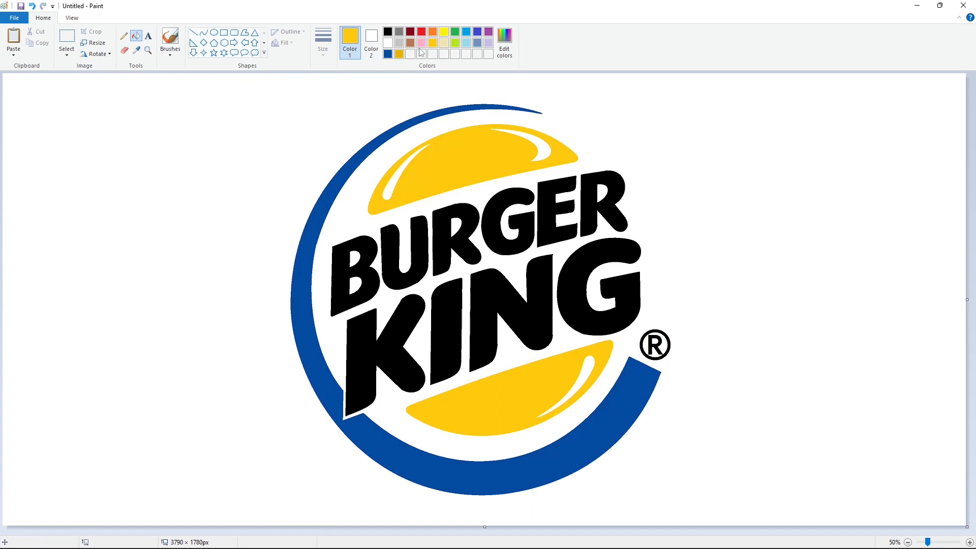
Fill the registered-trademark symbol and every letter of BURGER with red
click(421, 32)
click(654, 340)
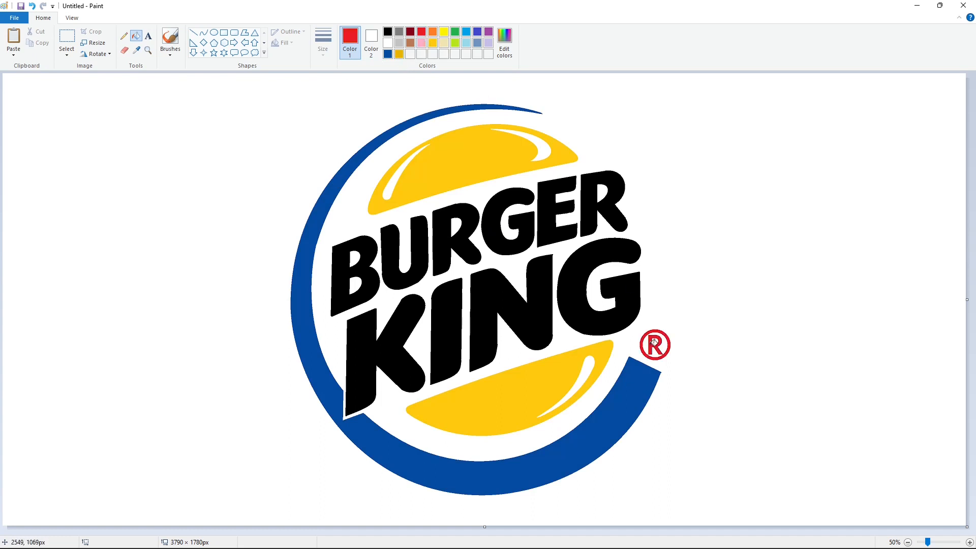
click(374, 275)
click(401, 275)
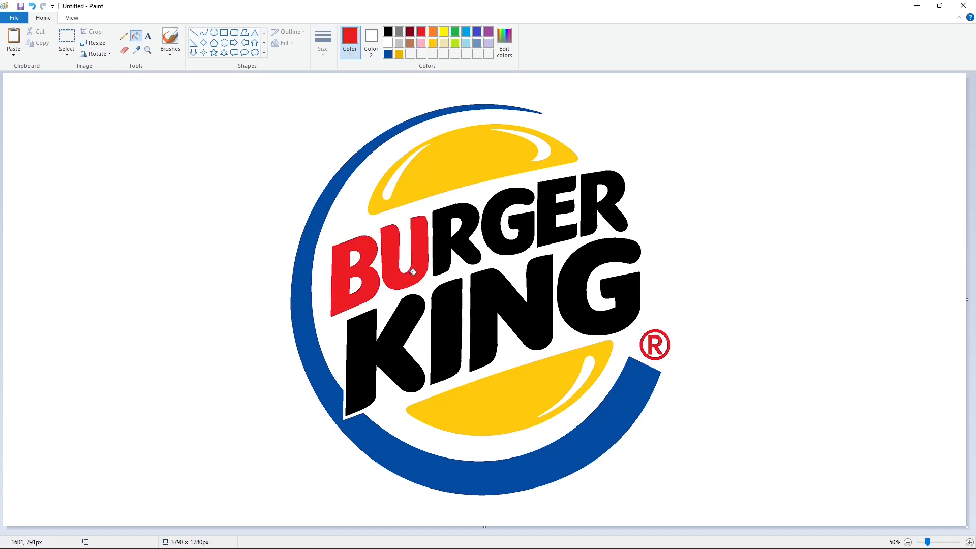
click(477, 250)
click(496, 228)
click(548, 238)
click(585, 224)
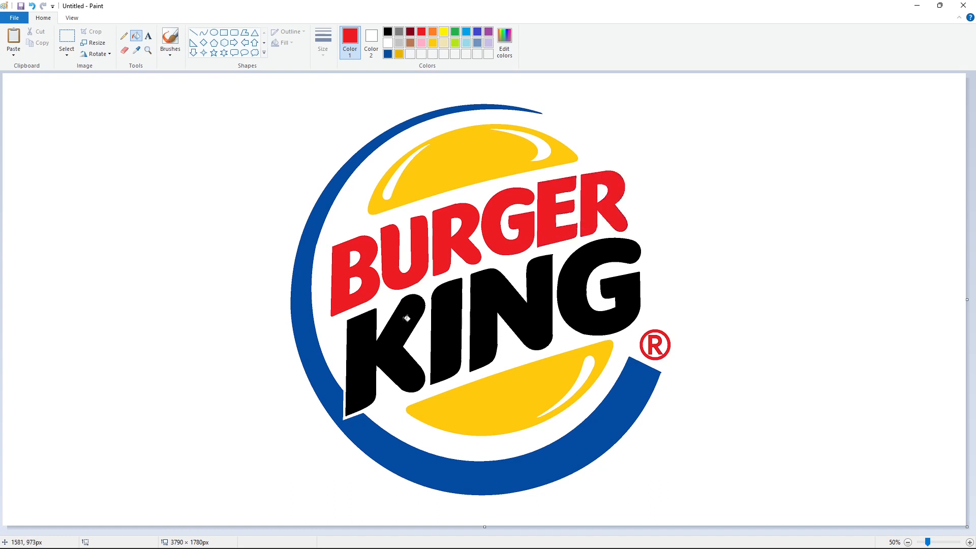
Fill all four letters of KING with red
click(407, 317)
click(441, 313)
click(486, 298)
click(570, 292)
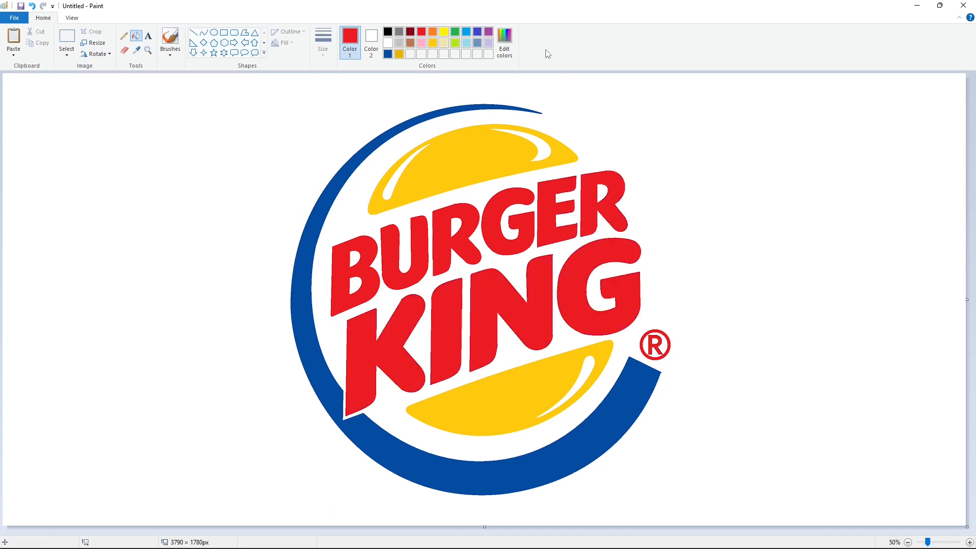